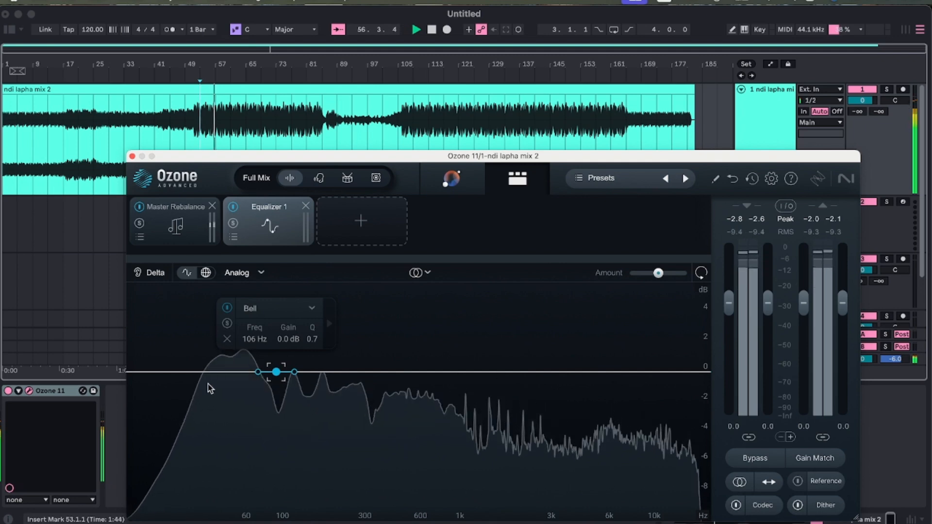
With Delta monitoring on, shape the Equalizer 1 bell band into a narrow boost of about 1.3 dB at 101 Hz, Q 3.0.
click(191, 373)
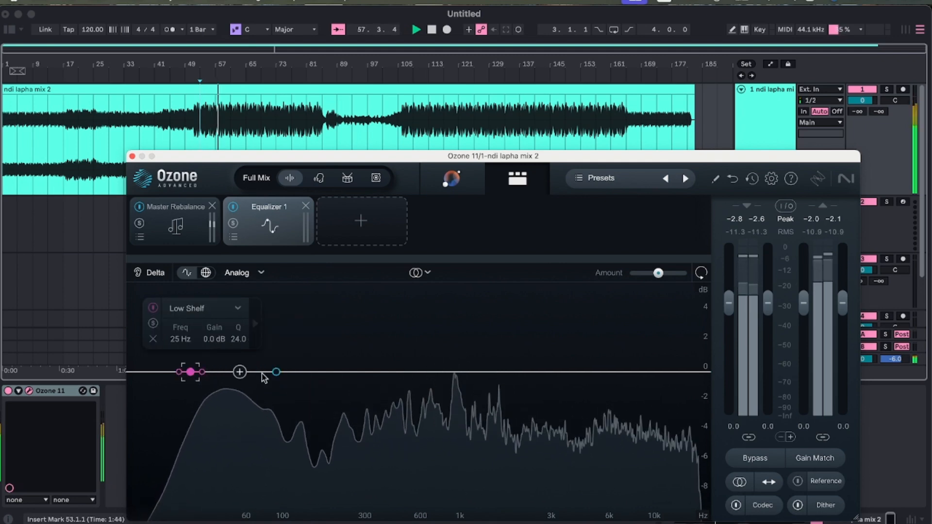
click(276, 373)
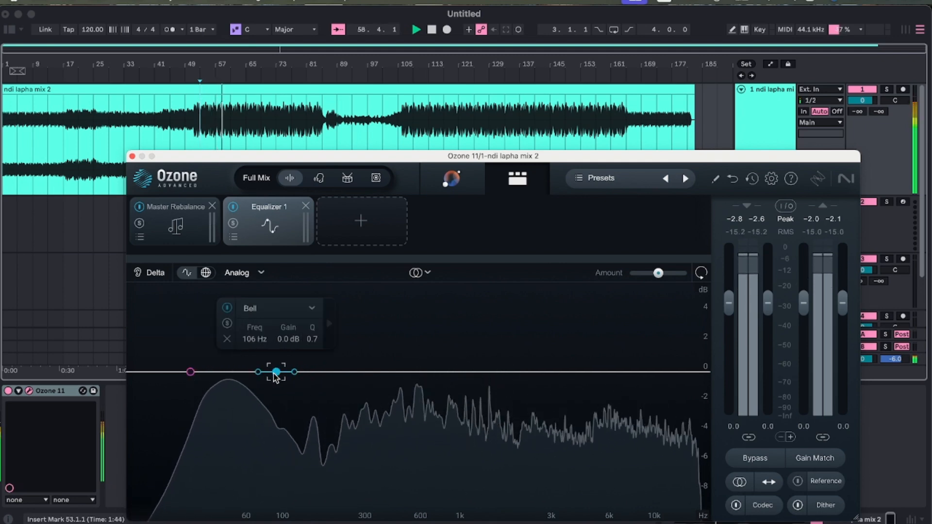
click(150, 273)
mouse_move(276, 373)
mouse_down()
mouse_move(277, 349)
mouse_move(267, 361)
mouse_up()
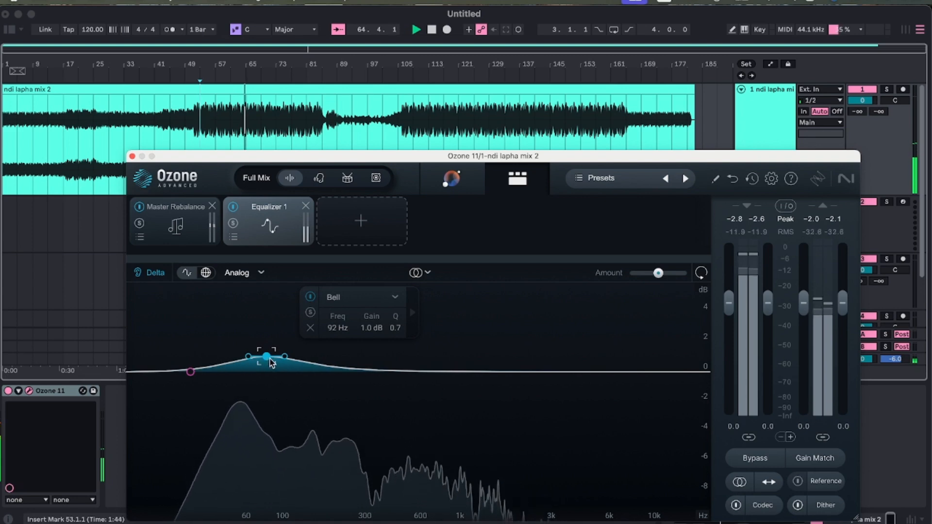
mouse_move(266, 360)
mouse_down()
mouse_move(371, 364)
mouse_move(217, 363)
mouse_move(274, 366)
mouse_move(261, 368)
mouse_move(275, 357)
mouse_move(258, 355)
mouse_up()
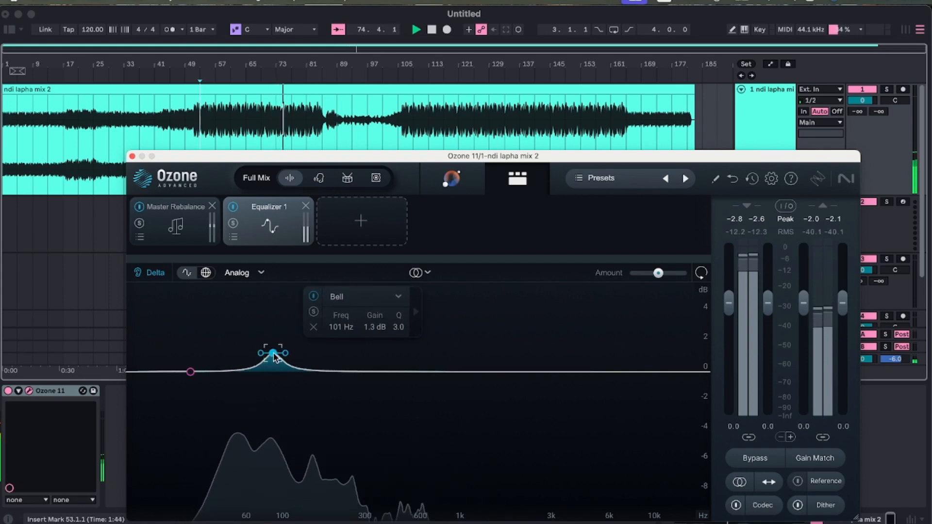
Turn off Delta monitoring and raise the bell band to about 3.6 dB at 109 Hz.
click(151, 277)
click(151, 277)
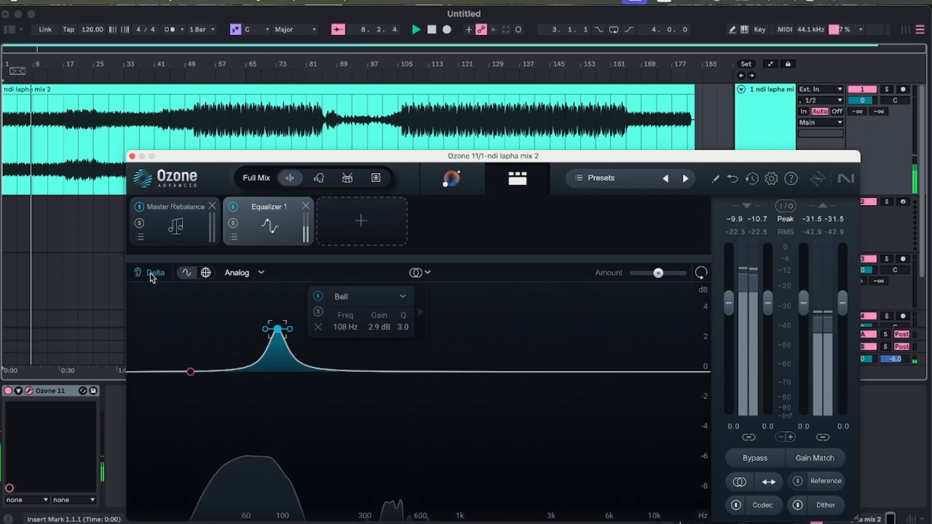
click(152, 275)
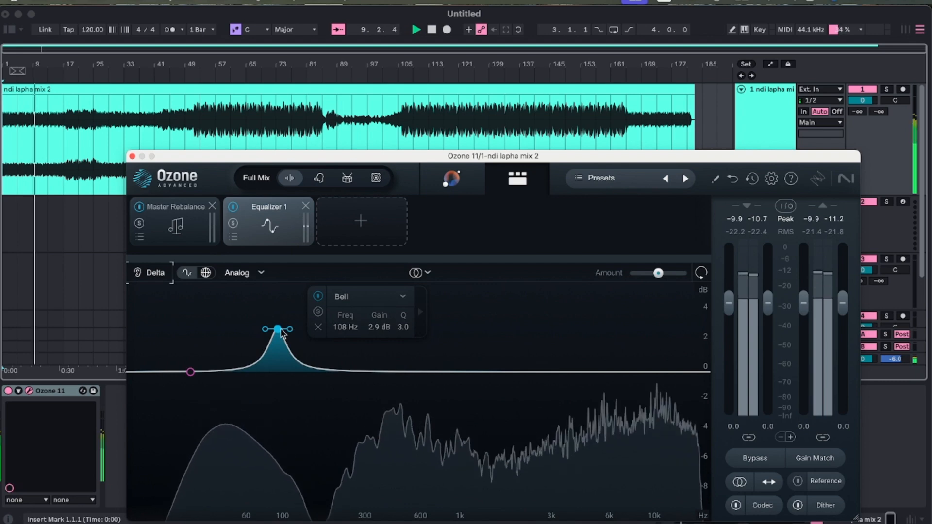
mouse_move(279, 331)
mouse_down()
mouse_move(276, 303)
mouse_move(280, 320)
mouse_up()
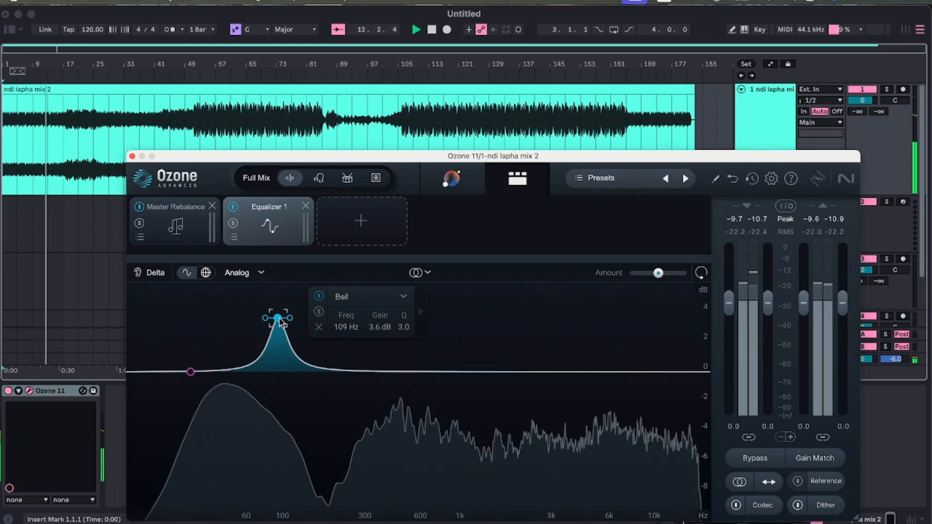
Adjust the low shelf band to about 29 Hz with 0.3 dB of gain and a Q of 2.5.
click(190, 373)
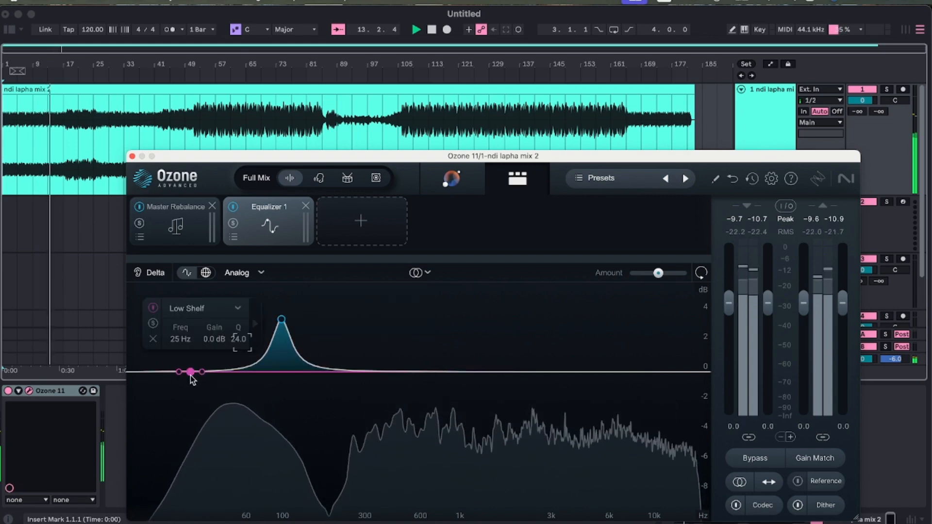
drag(191, 375, 204, 372)
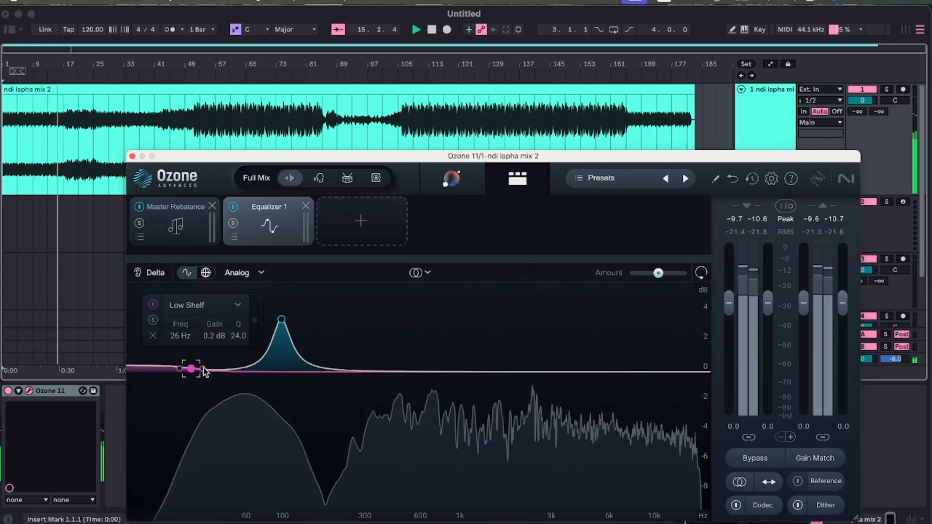
scroll(205, 372, down, 5)
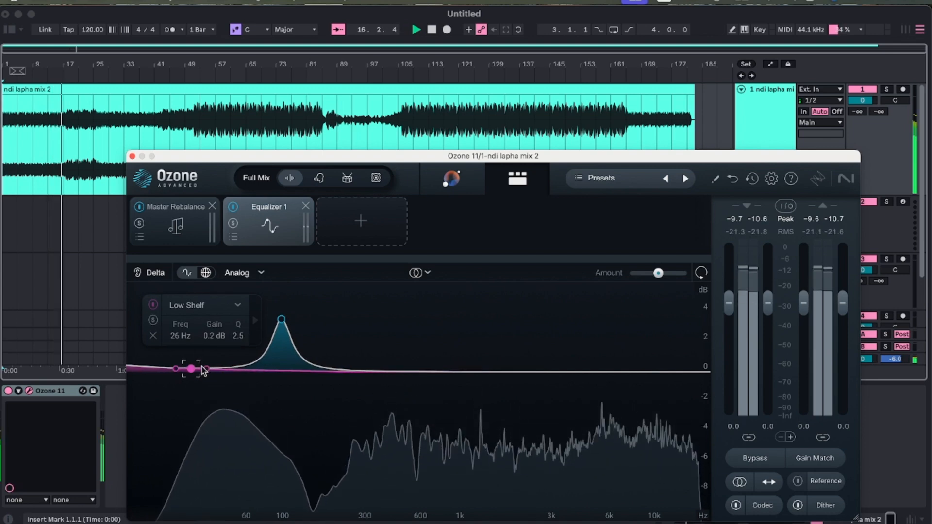
drag(195, 370, 199, 372)
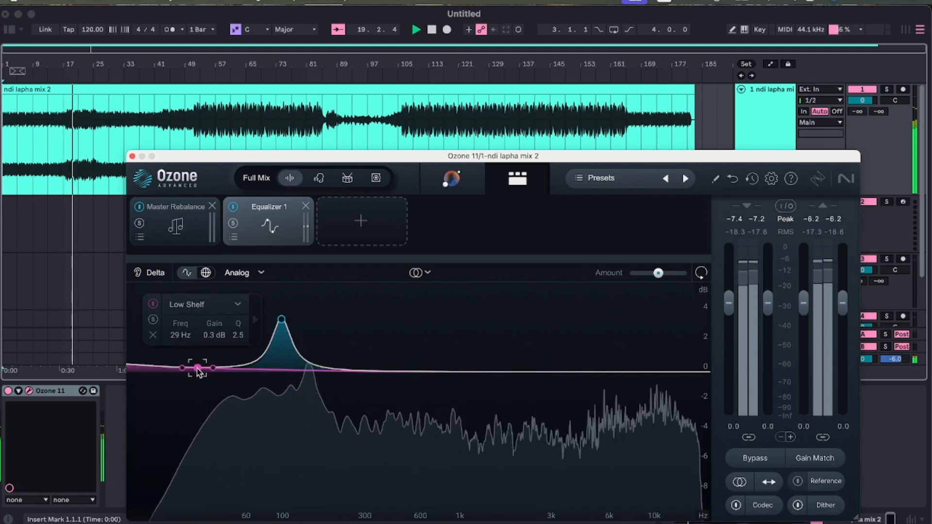
Change the low shelf band to a Proportional Q bell and boost it about 0.5 dB at 31 Hz.
click(236, 304)
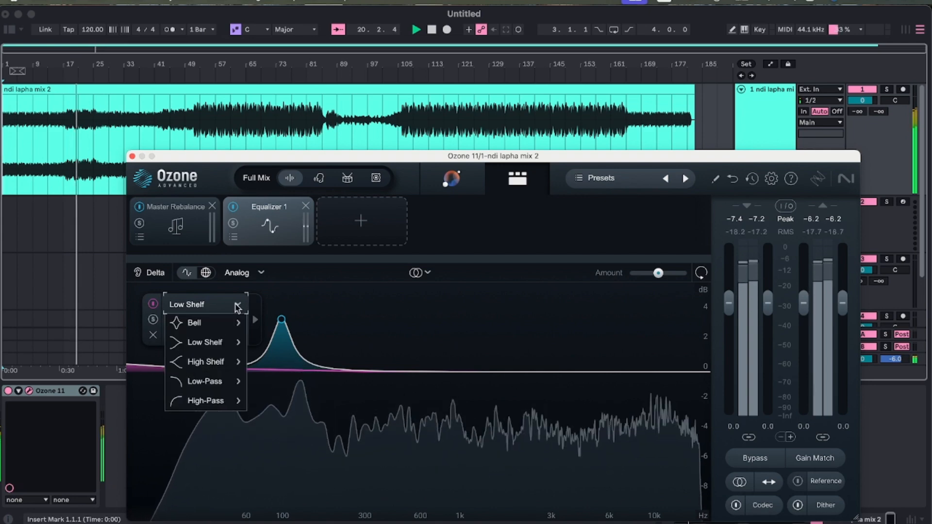
mouse_move(202, 333)
click(294, 323)
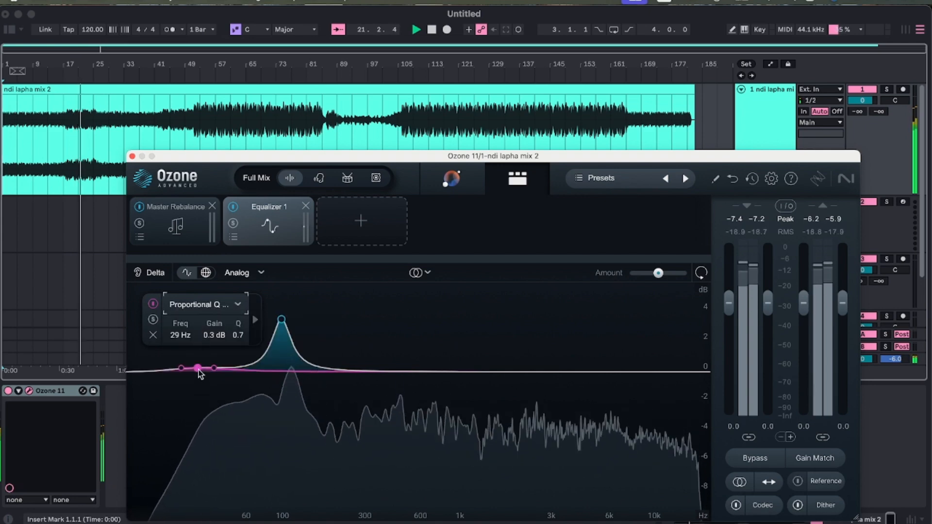
drag(201, 371, 201, 367)
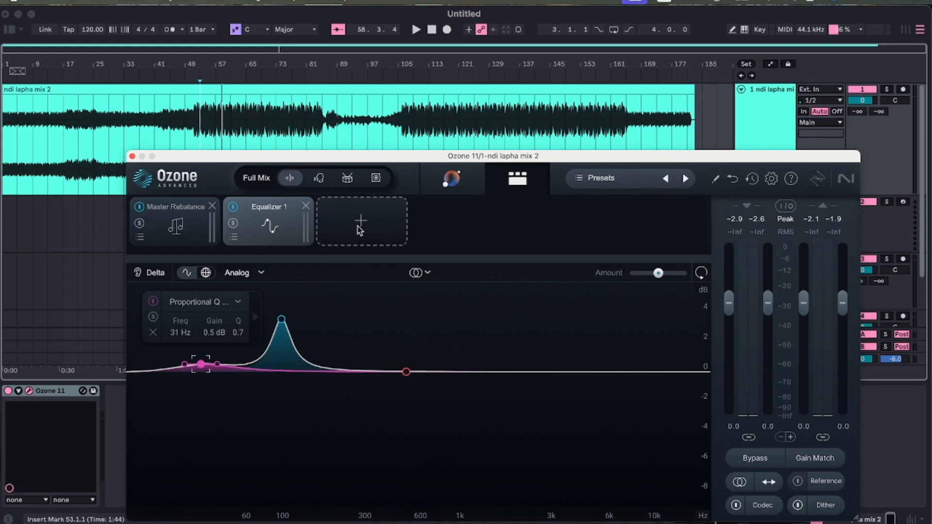
Add an Impact module and move its first crossover to 125 Hz and its second to just above 600 Hz.
click(360, 230)
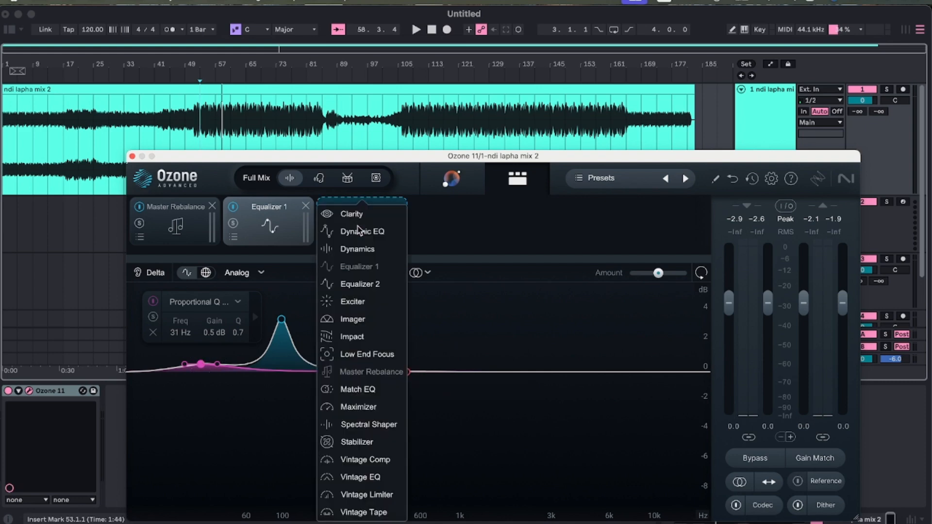
click(359, 336)
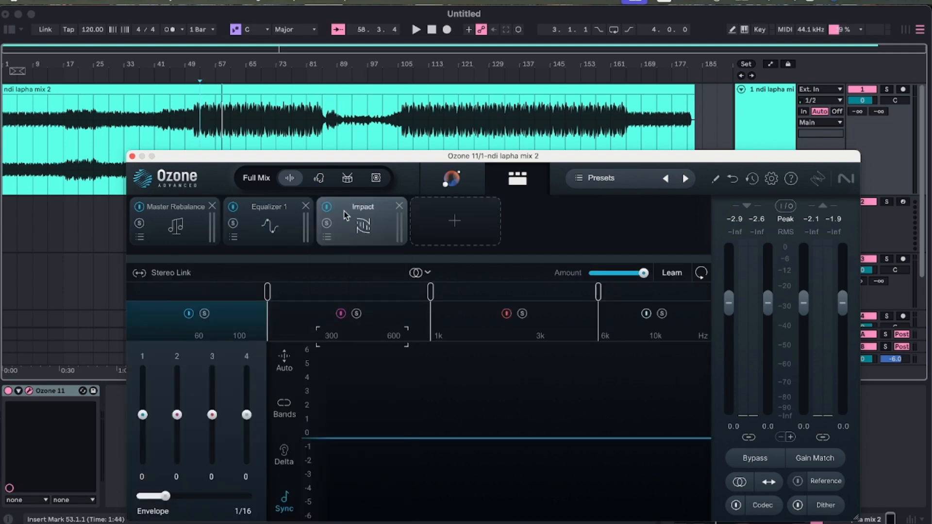
key(space)
drag(267, 292, 238, 300)
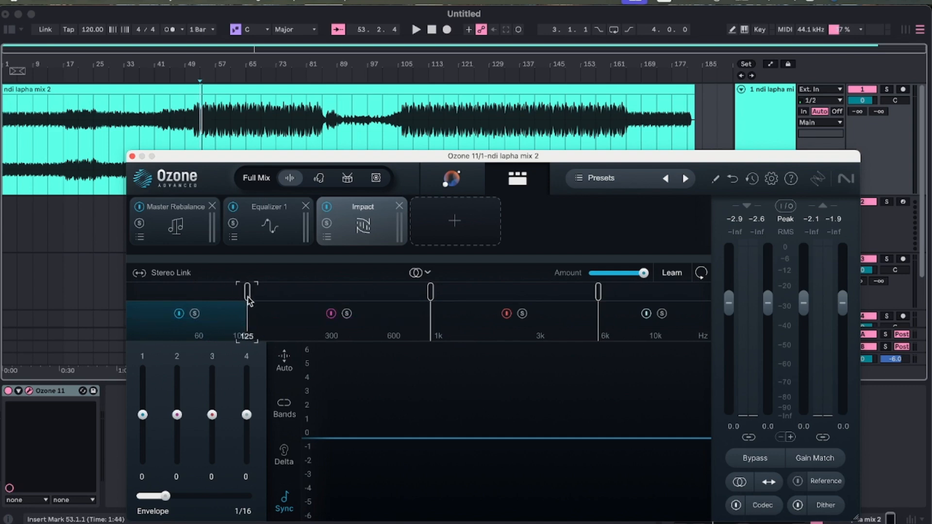
drag(429, 293, 414, 295)
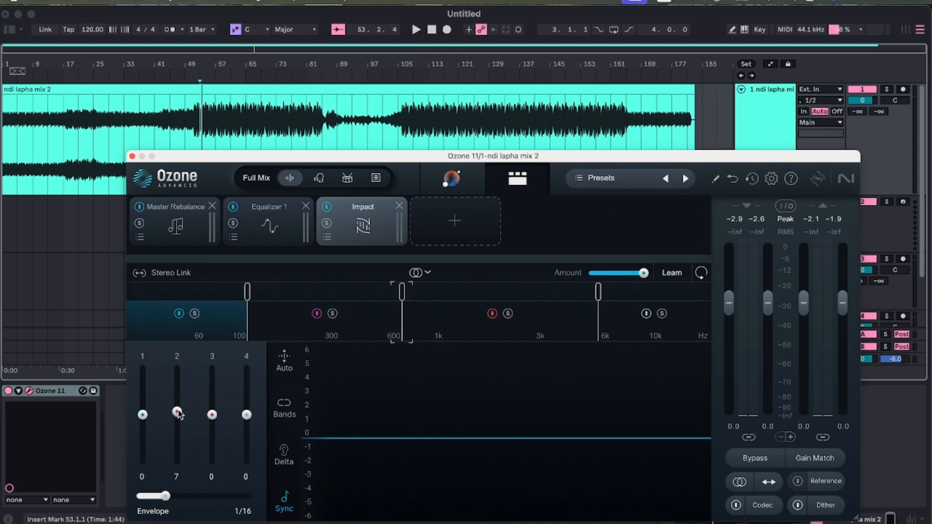
Audition Impact band 2 soloed during playback and set its amount to 13.
key(space)
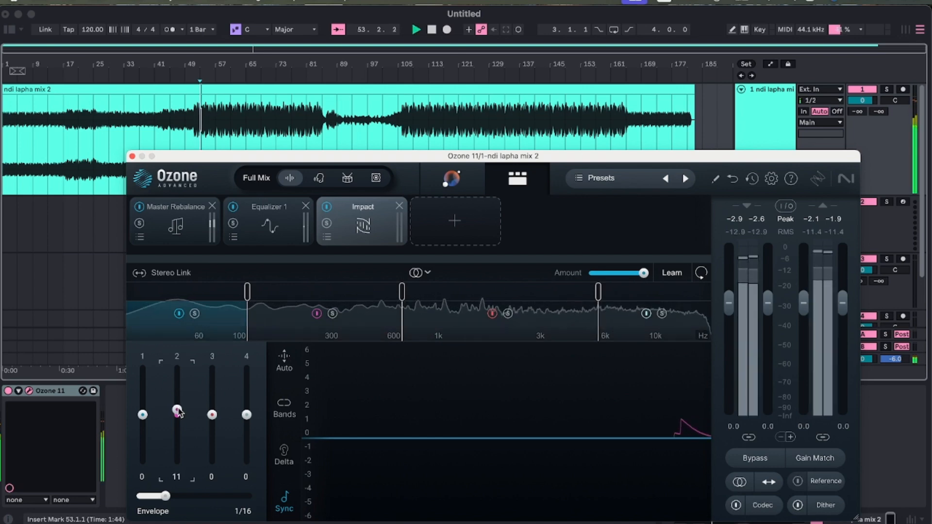
click(333, 314)
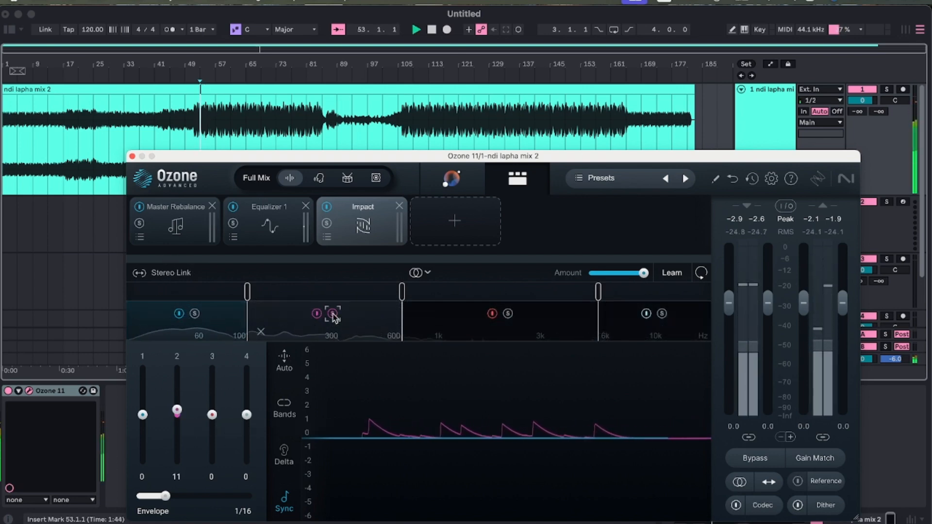
key(space)
mouse_move(177, 411)
mouse_down()
mouse_move(178, 381)
mouse_move(177, 410)
mouse_up()
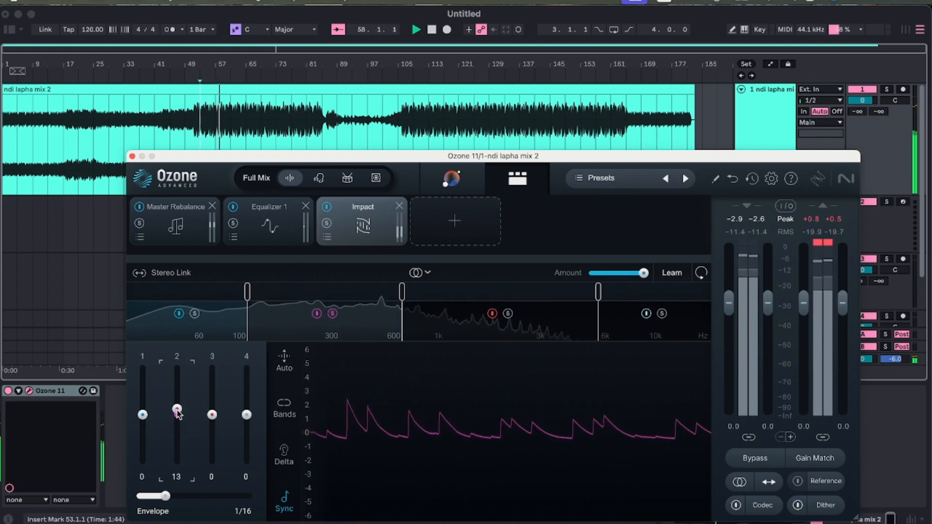
key(space)
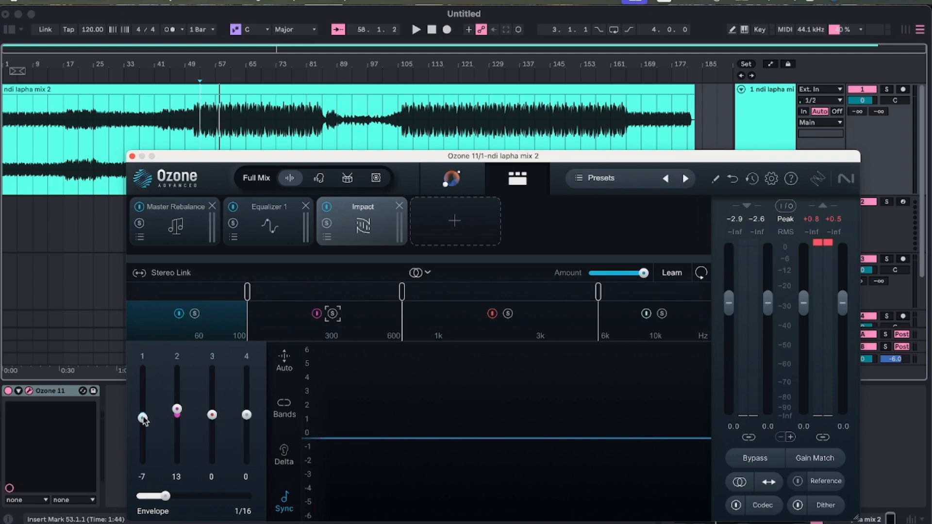
Compare Impact band 1 at -7 and at 0 during playback, leaving it at 0.
key(space)
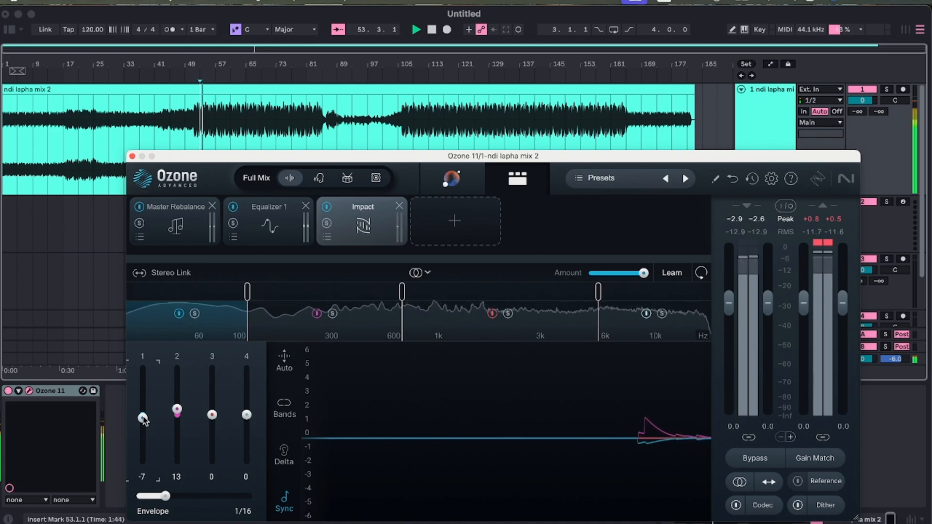
key(space)
drag(143, 417, 144, 416)
key(space)
key(space)
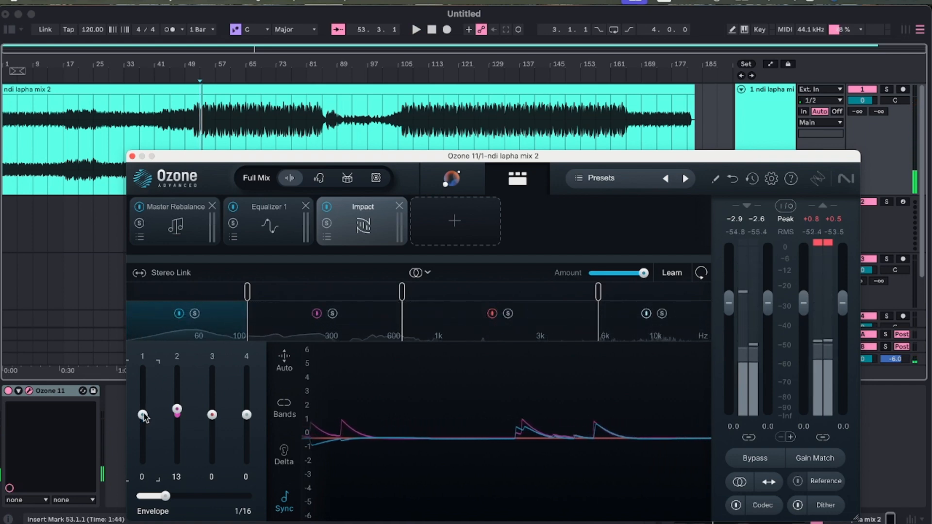
key(space)
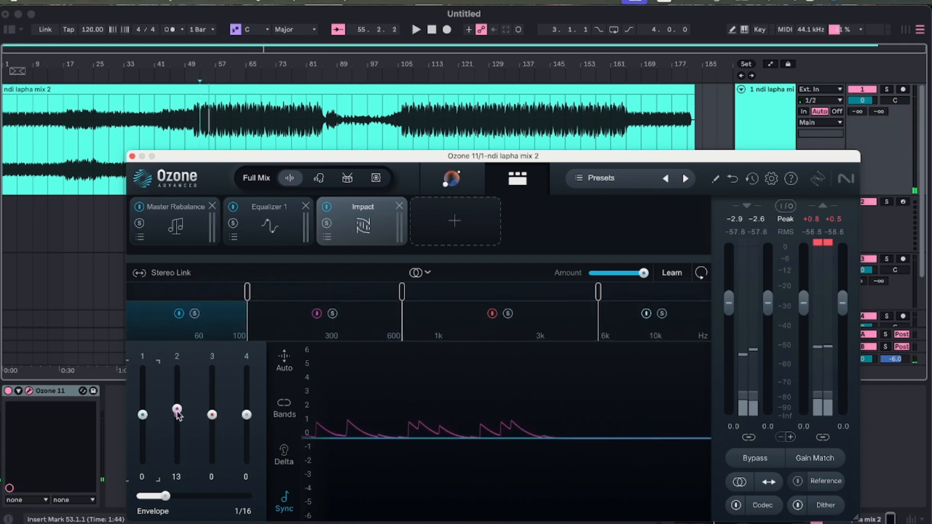
Move the Impact crossover between bands 2 and 3 to 534 Hz and lower band 1 to -4 while the mix plays.
drag(400, 292, 373, 299)
key(space)
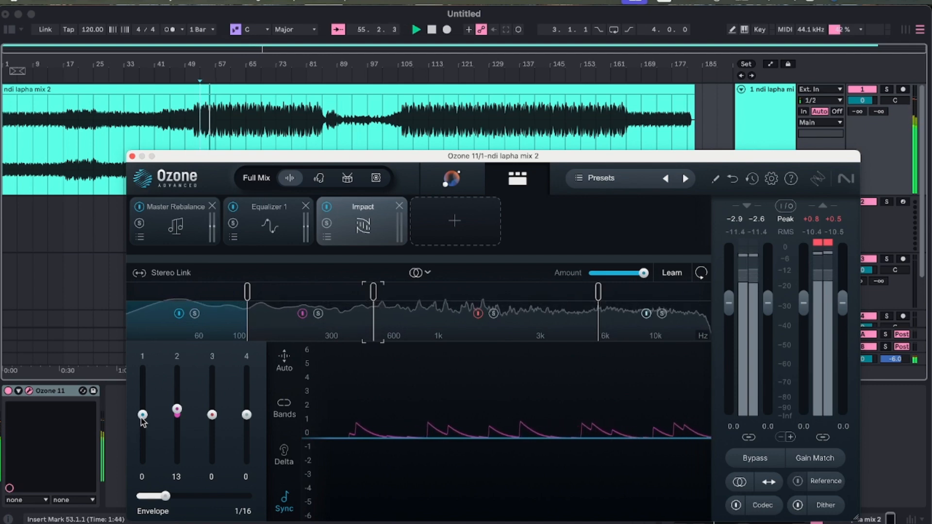
mouse_move(142, 418)
mouse_down()
mouse_move(143, 462)
mouse_move(143, 423)
mouse_up()
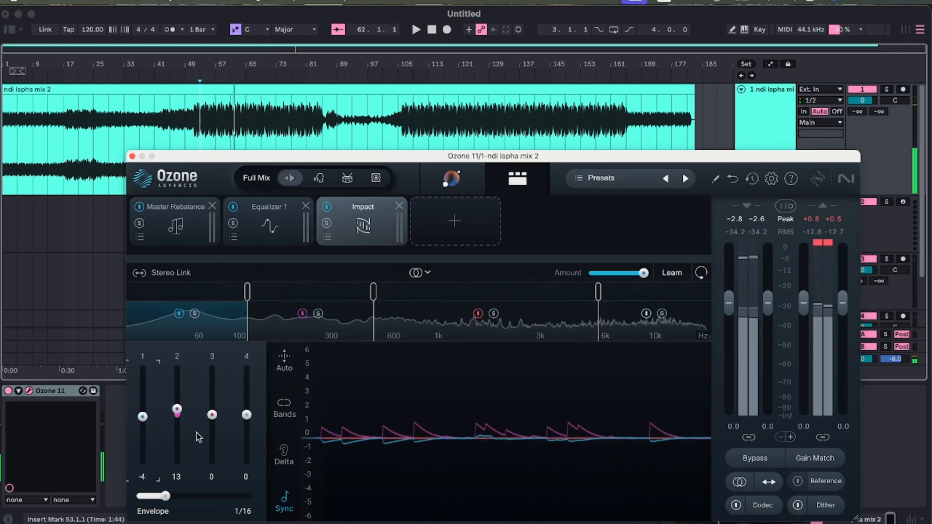
key(space)
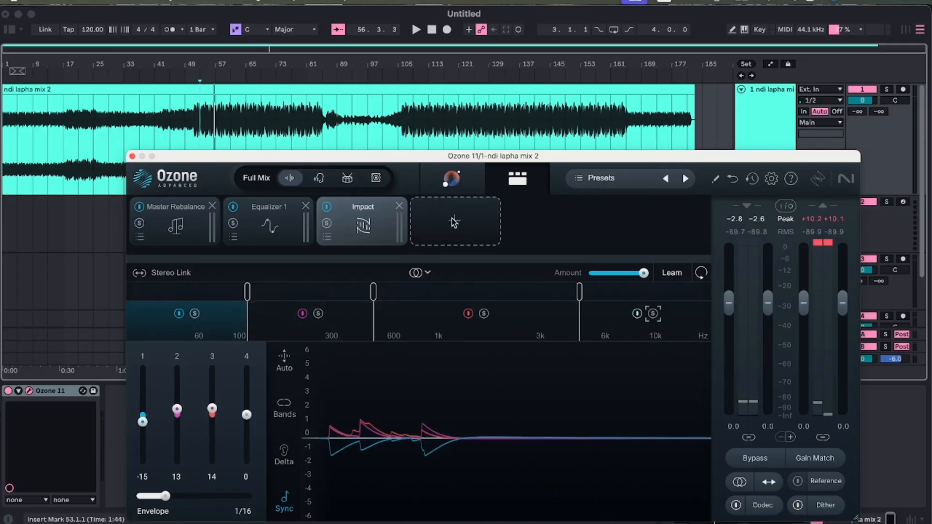
Add an Imager module and split it into four bands at about 136 Hz, between 600 Hz and 1 kHz, and near 6 kHz.
click(455, 221)
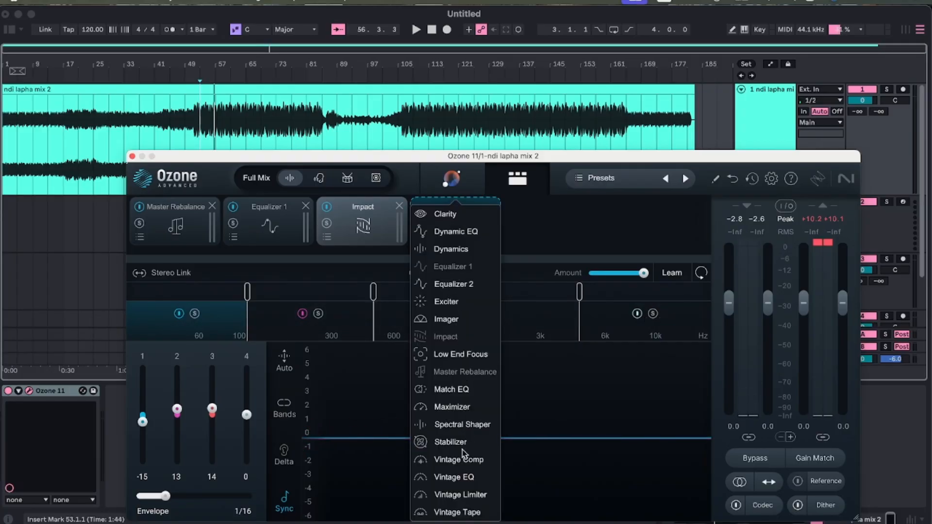
click(453, 321)
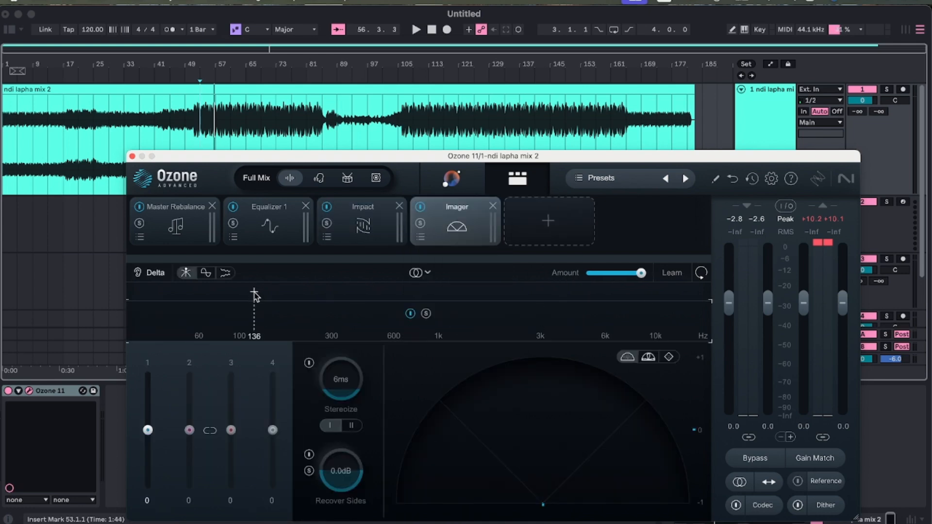
click(254, 295)
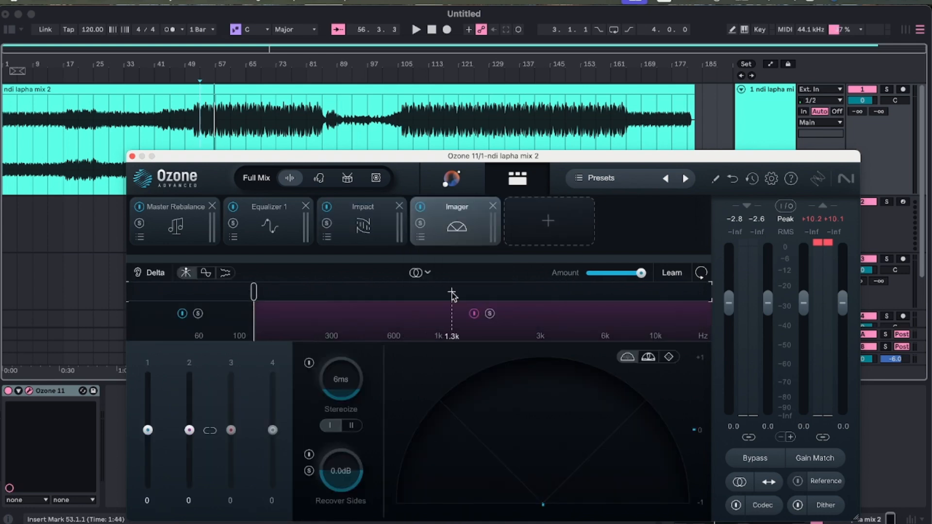
click(415, 294)
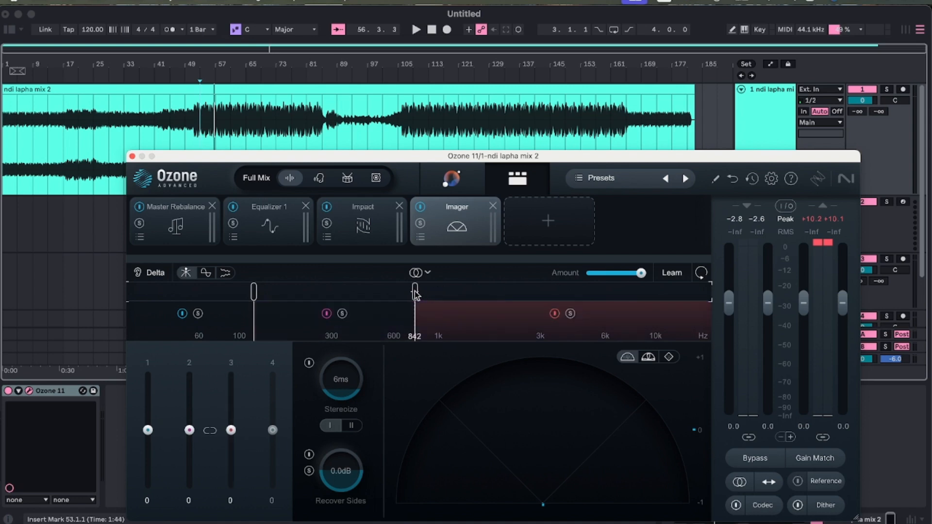
click(605, 295)
Align the Imager's first two crossovers with those of Impact, just above 100 Hz and just below 600 Hz.
click(369, 227)
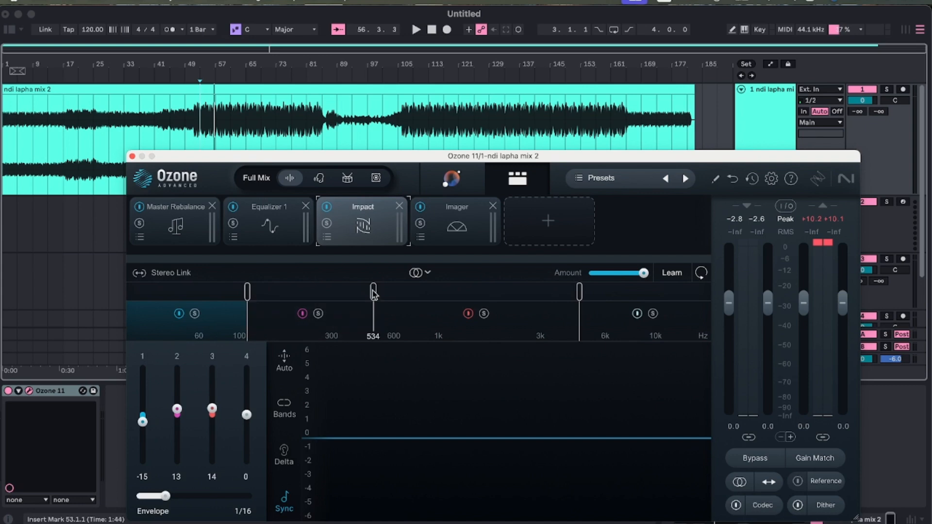
click(448, 239)
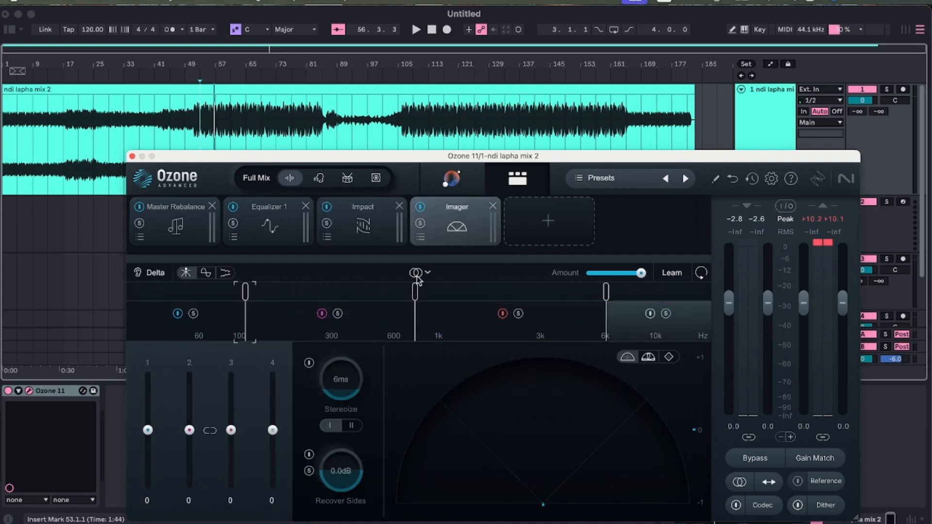
click(376, 237)
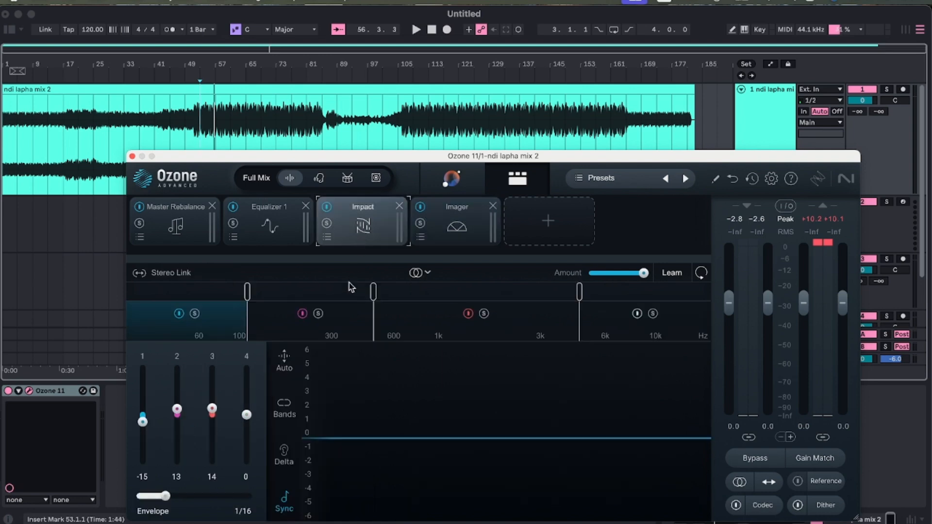
click(437, 239)
drag(411, 291, 383, 300)
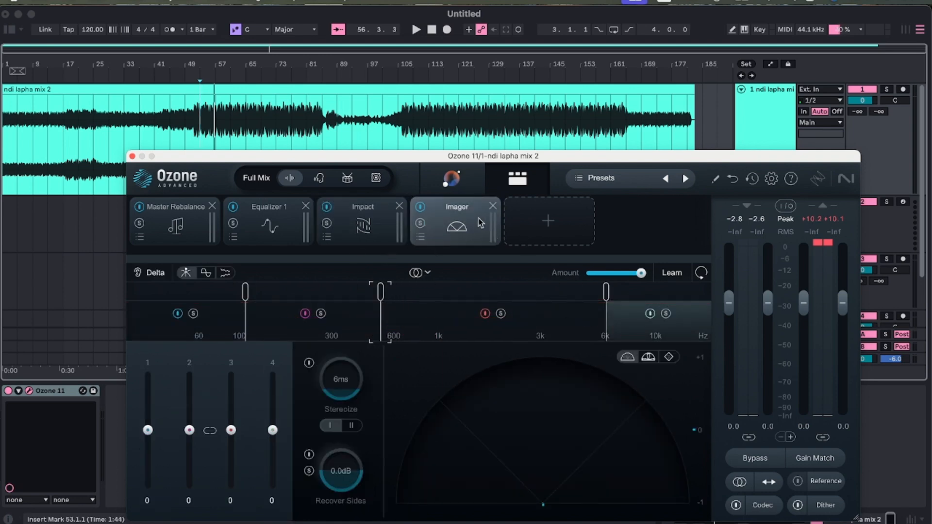
Check Impact's band splits and move the Imager's crossover between bands 3 and 4 down to 5.7 kHz.
click(377, 230)
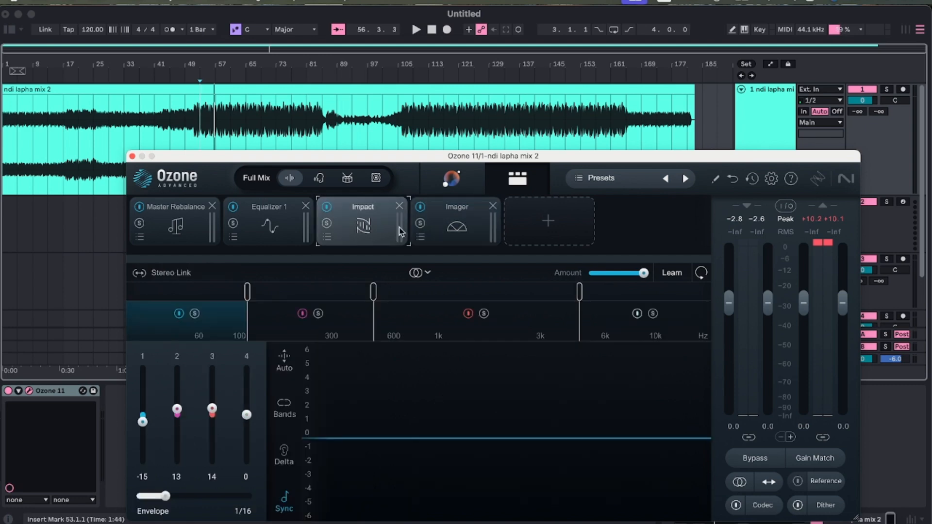
click(448, 230)
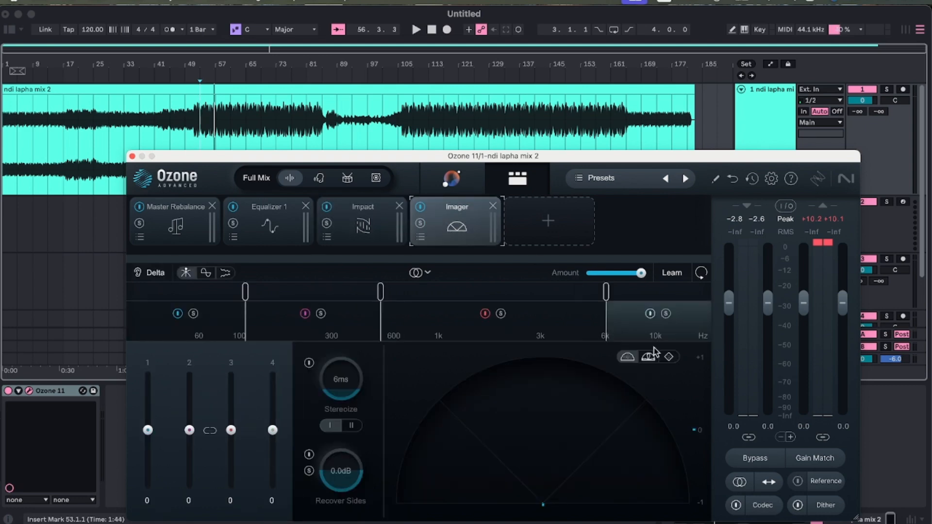
drag(608, 298, 594, 300)
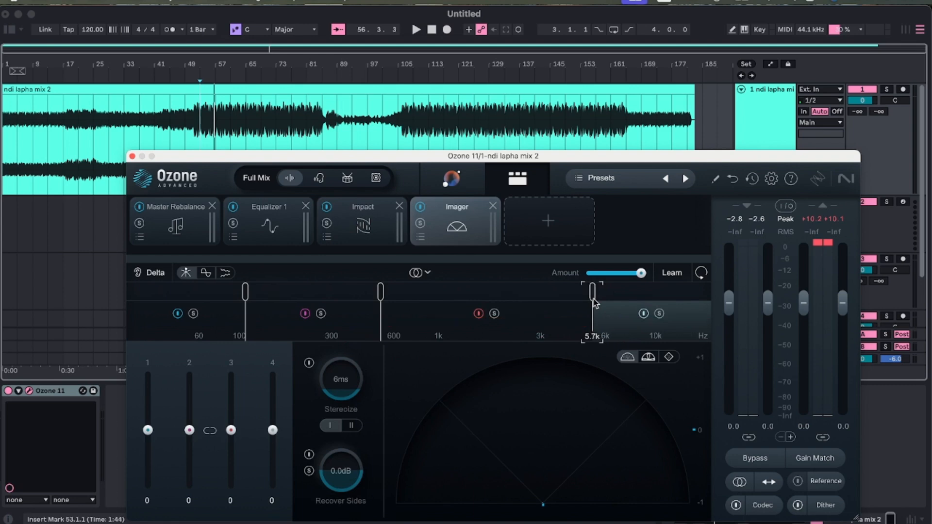
Widen Imager band 3 to 12 and band 4 to 4 during playback, and audition the change with Delta.
drag(231, 430, 233, 428)
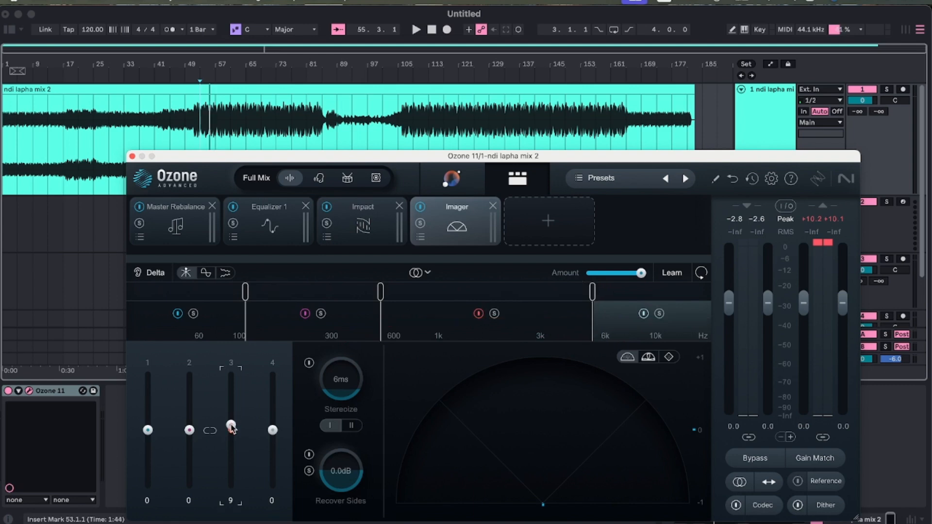
key(space)
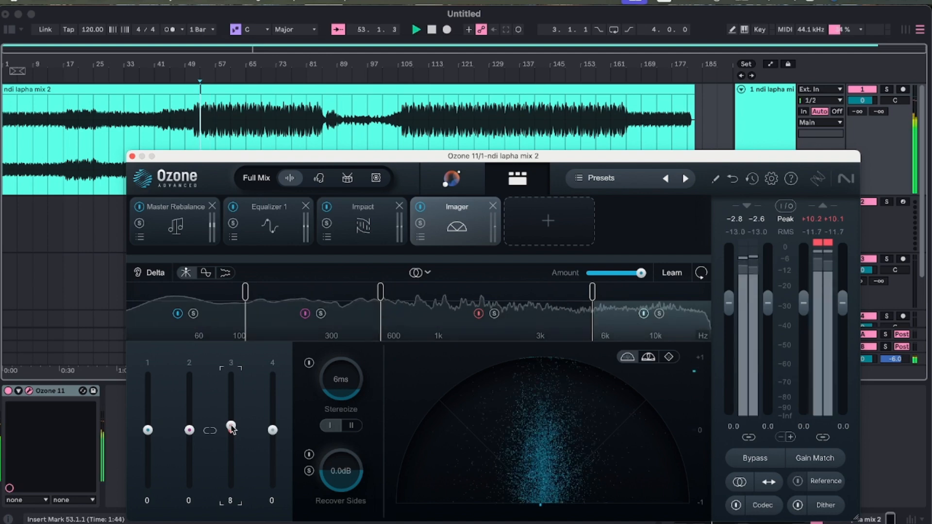
mouse_move(232, 429)
mouse_down()
mouse_move(232, 397)
mouse_move(232, 427)
mouse_up()
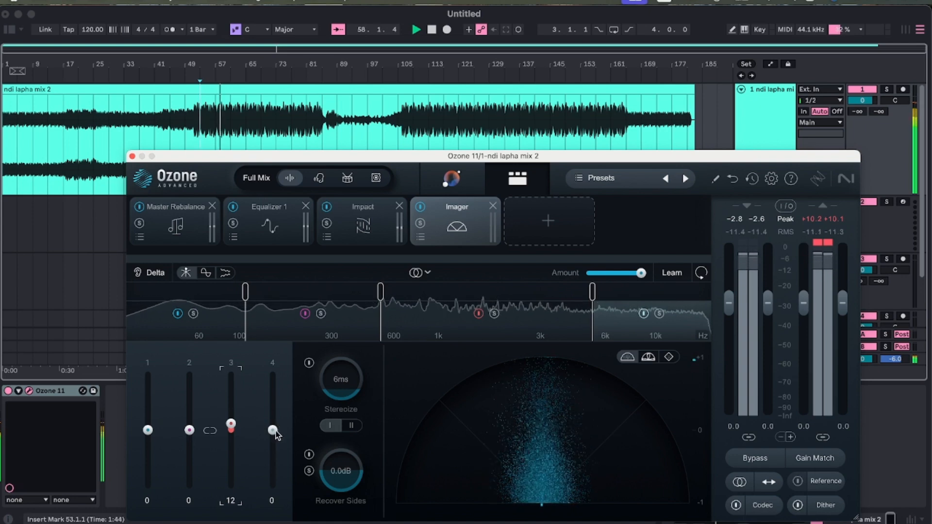
drag(274, 431, 274, 431)
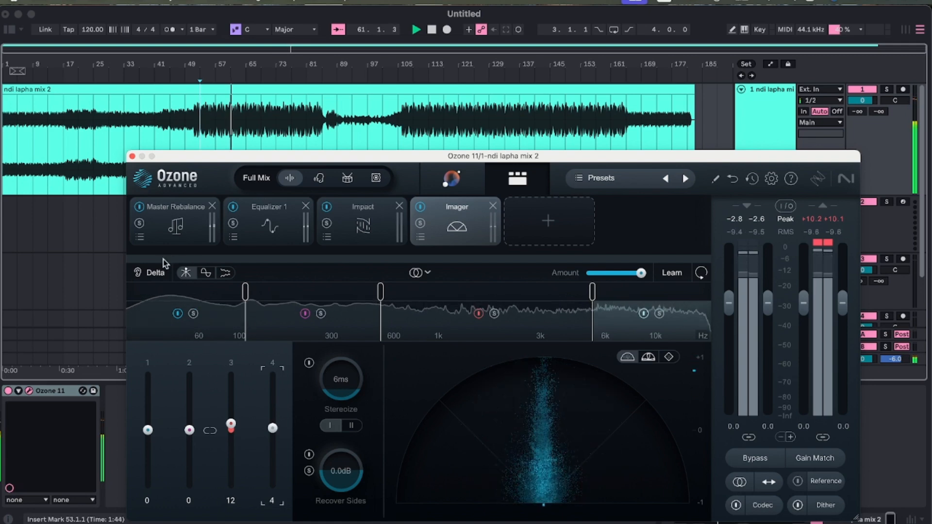
click(156, 273)
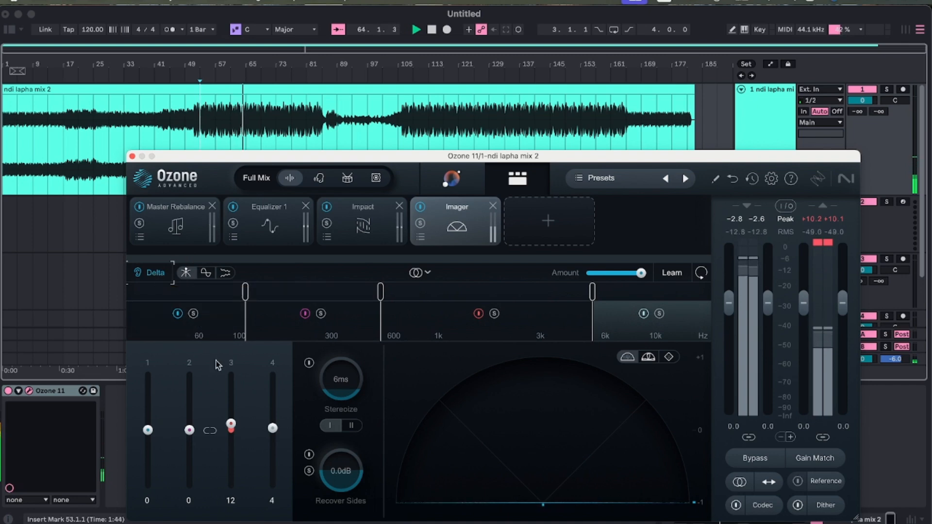
click(155, 273)
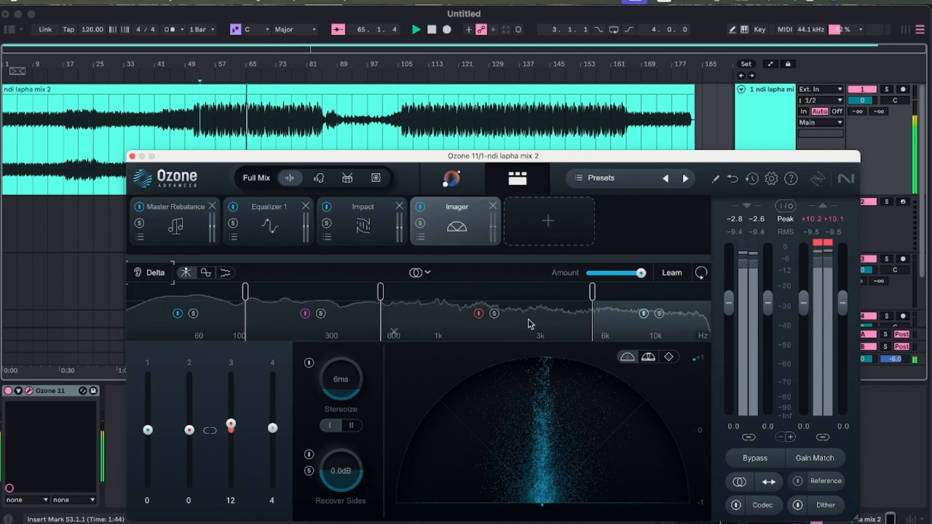
Solo Imager band 3, raise the crossover between bands 2 and 3 to just below 1 kHz, and unsolo the band.
click(494, 314)
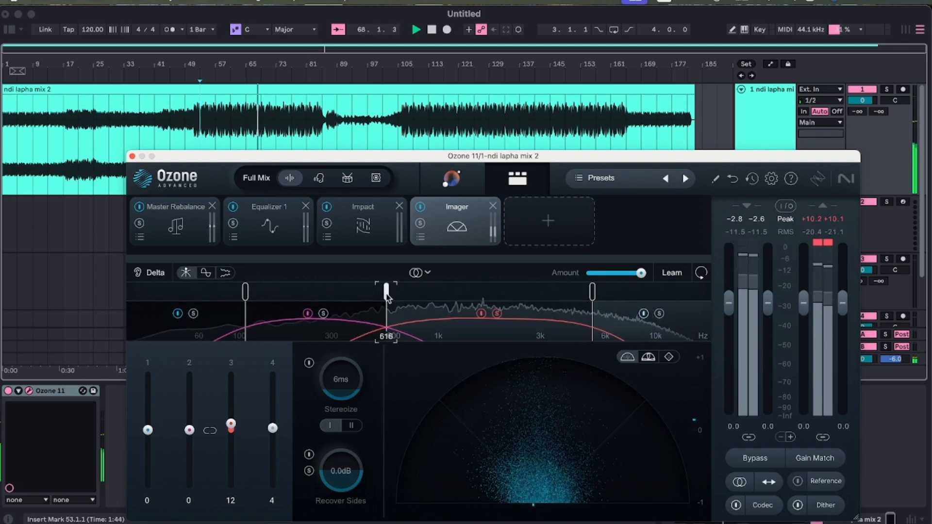
drag(397, 293, 407, 295)
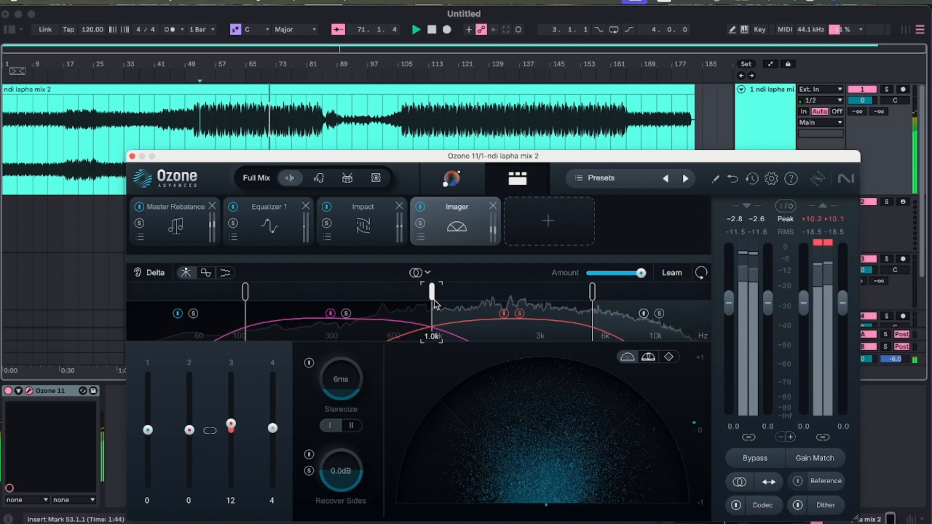
click(348, 237)
click(443, 223)
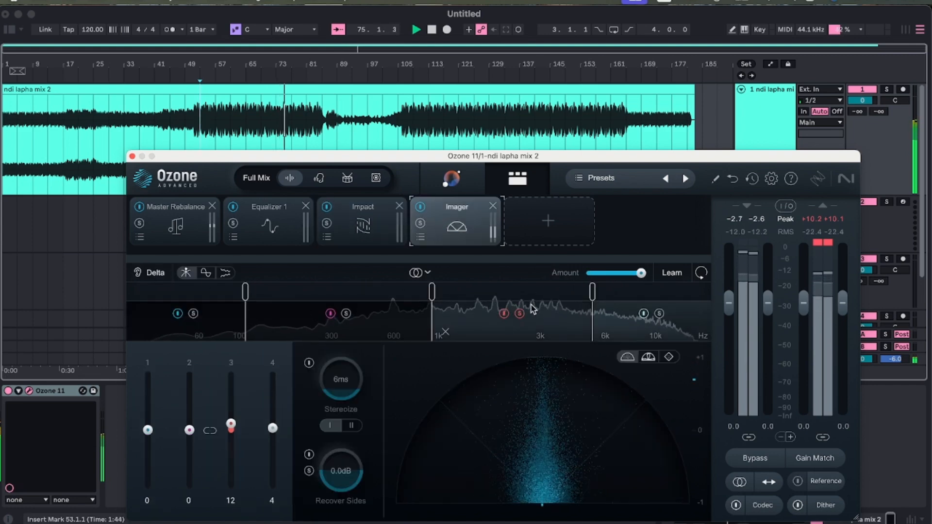
click(518, 315)
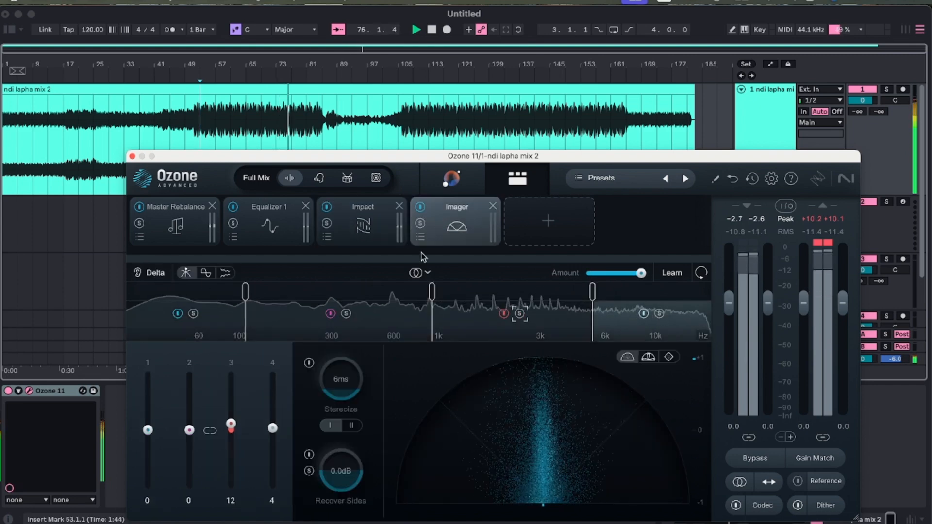
Raise the Impact crossover between bands 2 and 3 towards 600 Hz and return to the Imager.
click(383, 237)
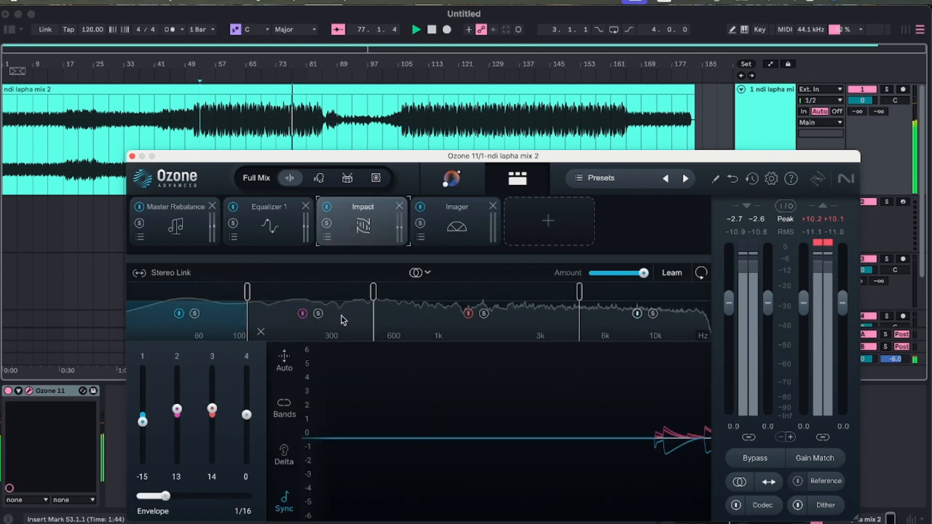
drag(375, 297, 391, 297)
click(456, 221)
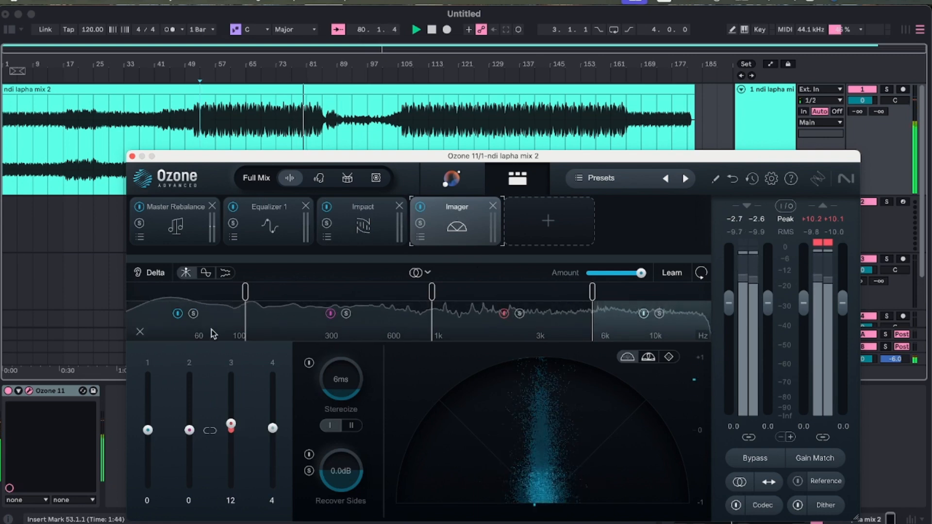
Slightly lower the gain of the 31 Hz band in Equalizer 1 while the mix plays.
click(270, 224)
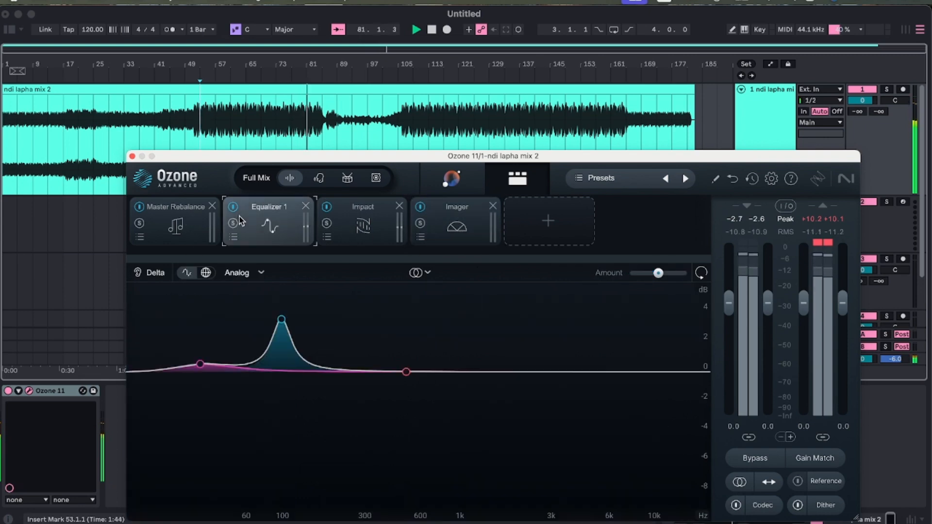
click(202, 365)
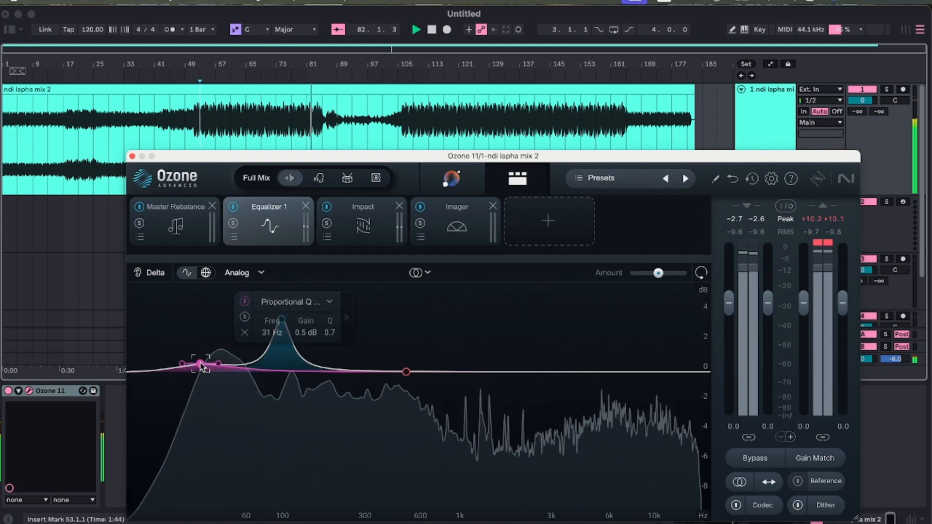
drag(201, 364, 200, 366)
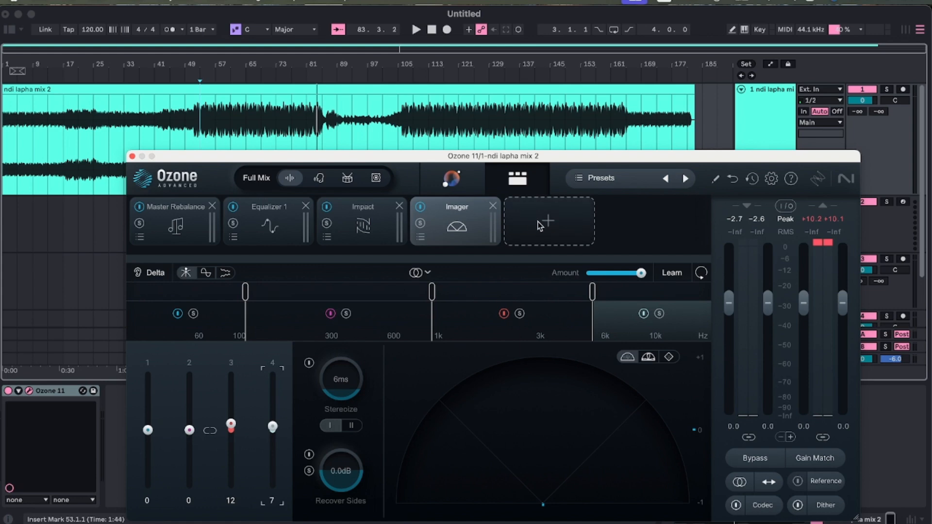
Add an Exciter module and split it into two bands at about 1 kHz, matching the Imager's crossover.
click(527, 228)
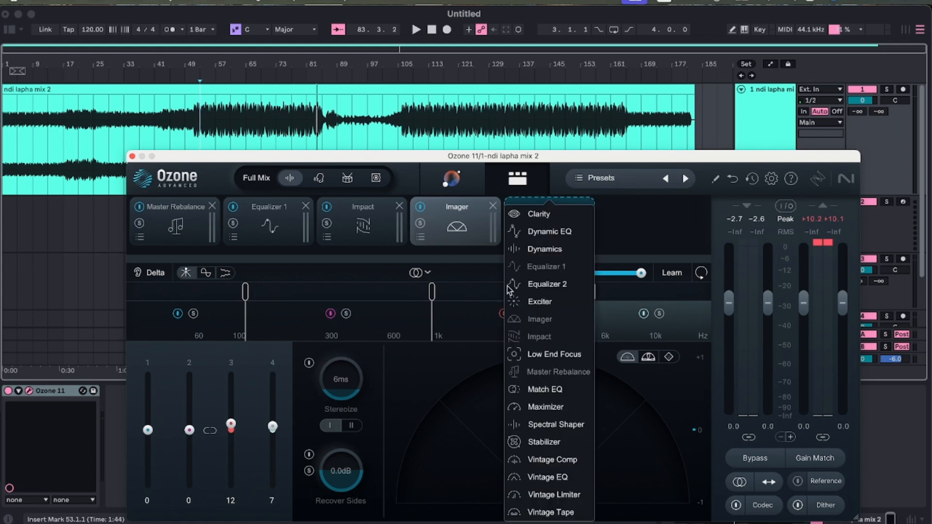
click(540, 302)
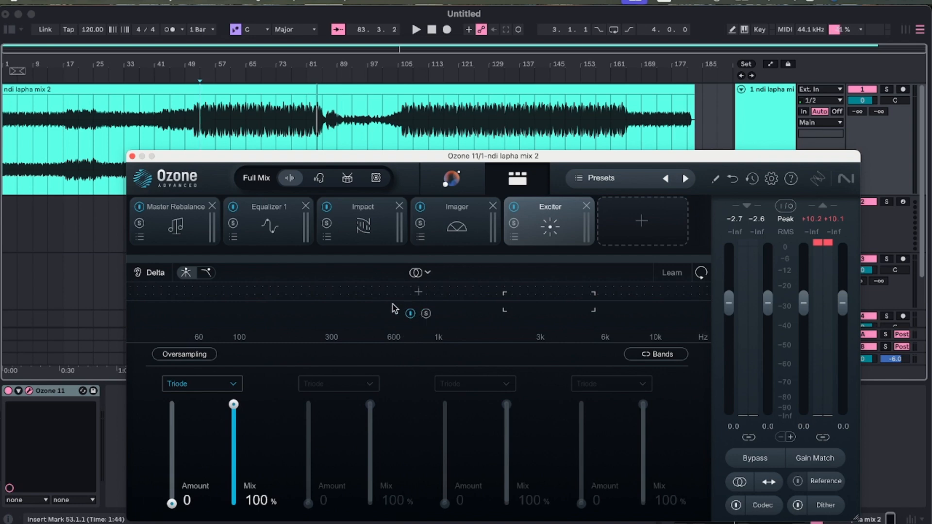
click(317, 296)
drag(317, 296, 401, 305)
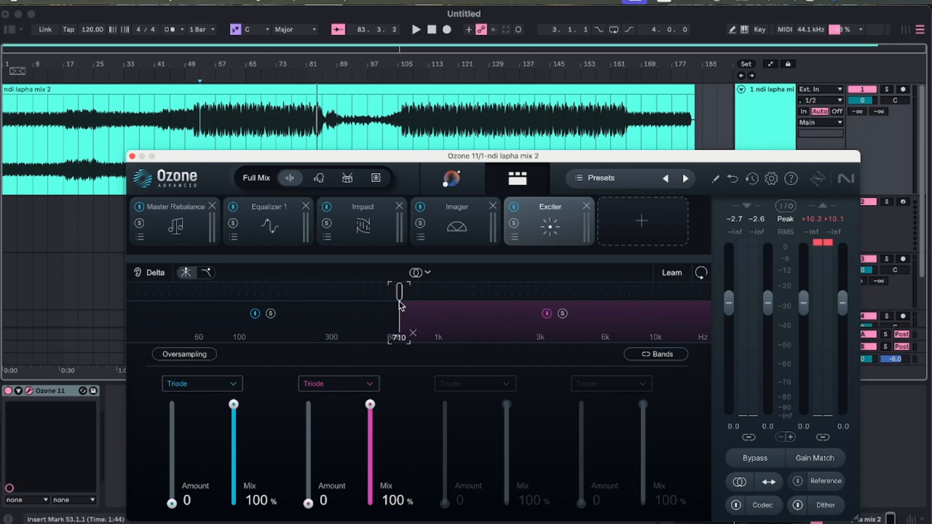
click(464, 219)
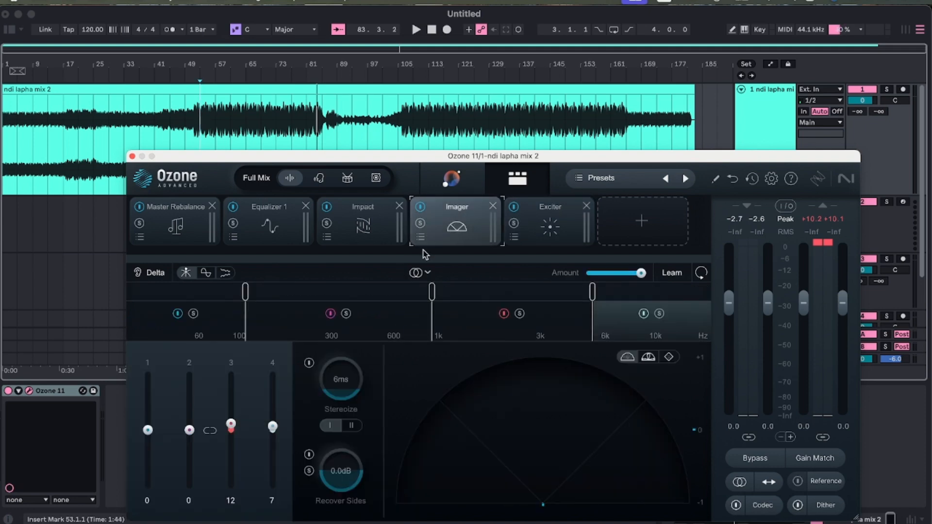
click(534, 234)
drag(395, 298, 437, 298)
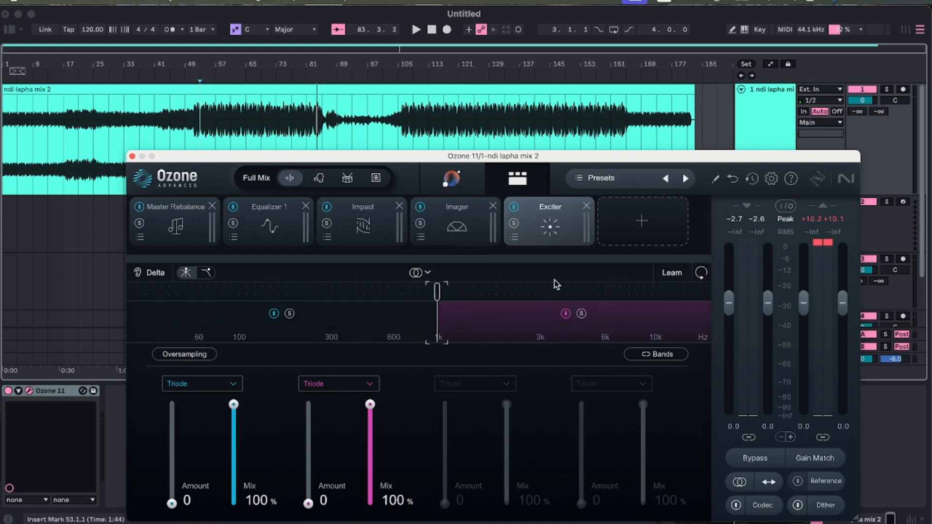
Set the Exciter's upper band to Tape mode with an Amount of 4.0 while the mix plays.
click(364, 383)
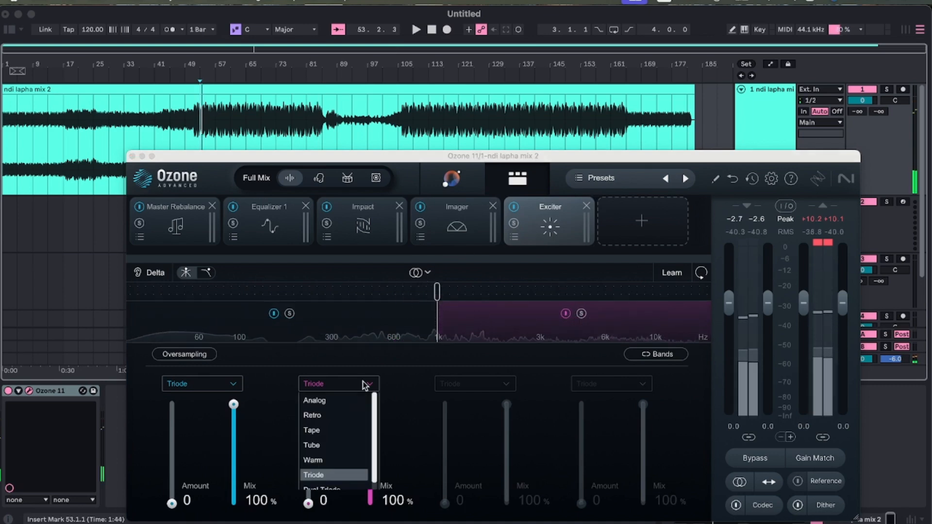
click(328, 433)
drag(308, 503, 309, 478)
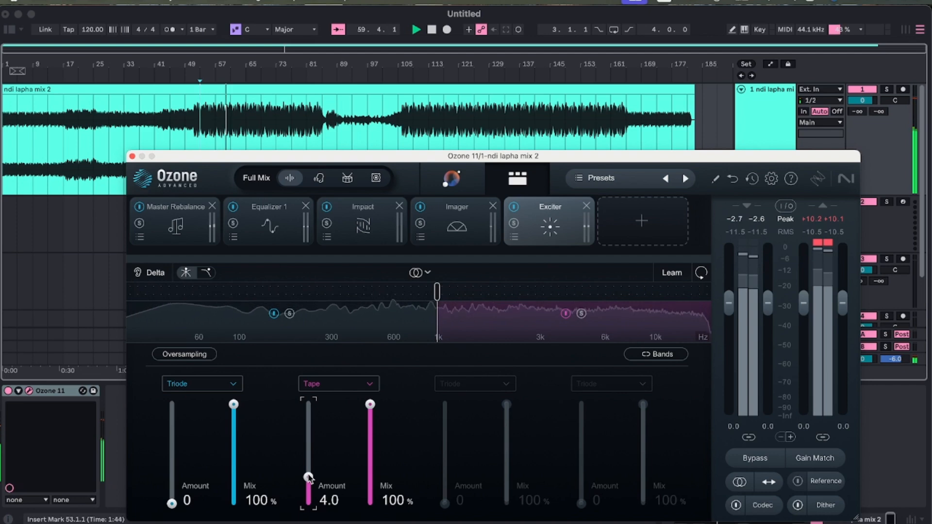
Compare the Retro, Tape and Warm modes on the Exciter's upper band, partly through Delta, return to Tape and stop playback.
click(343, 389)
click(322, 417)
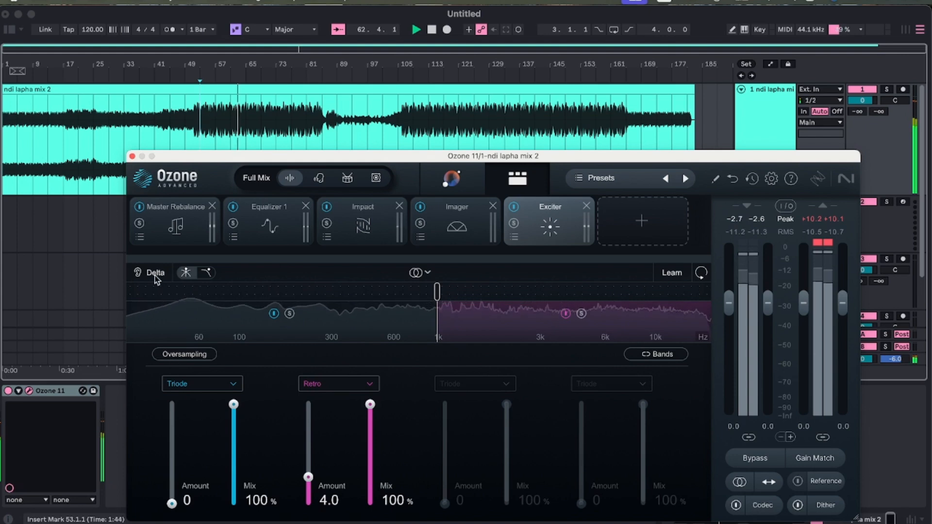
click(335, 383)
click(335, 430)
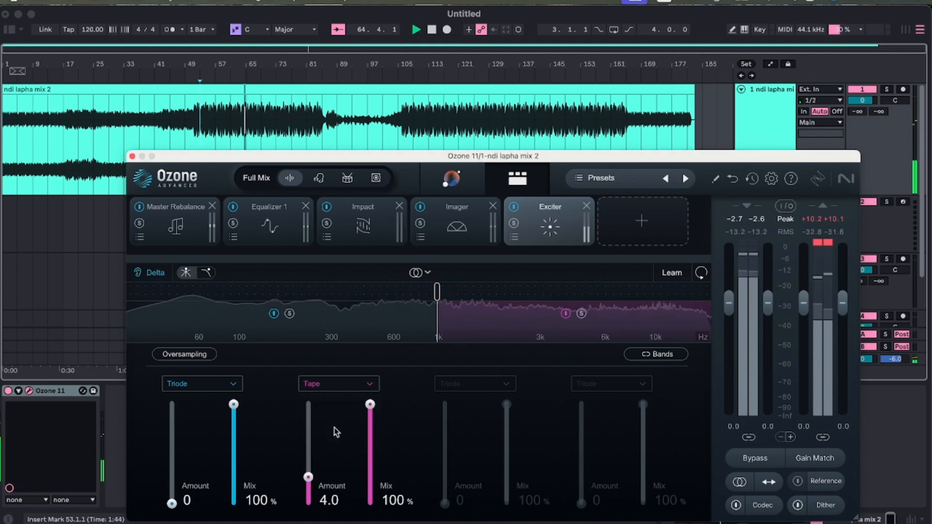
click(334, 389)
click(334, 461)
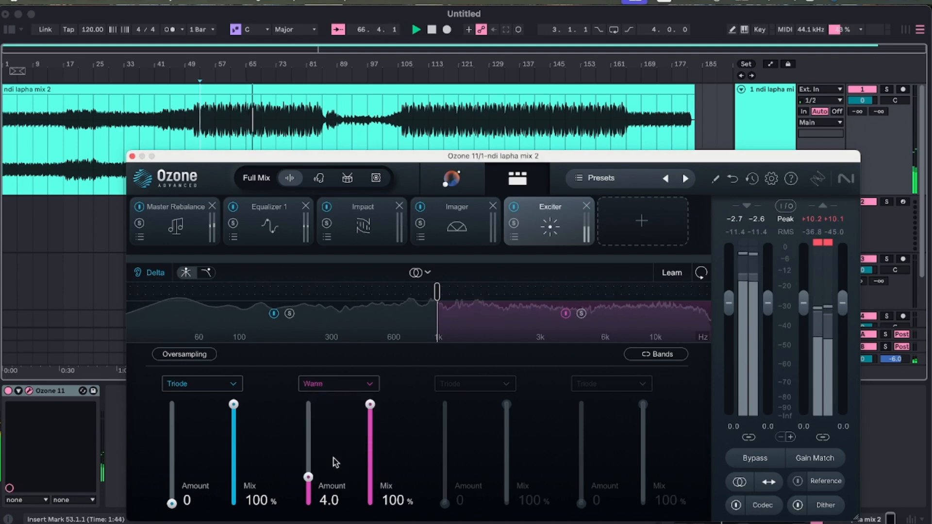
click(338, 387)
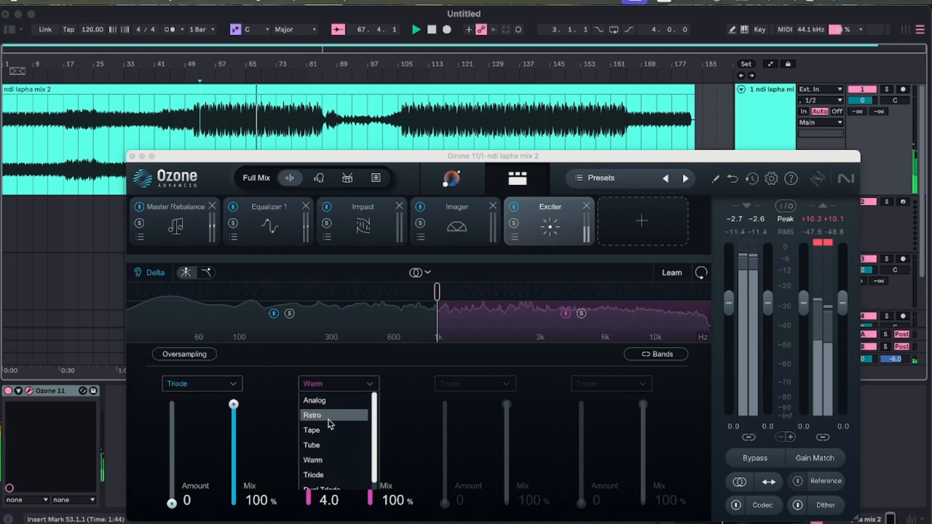
click(329, 431)
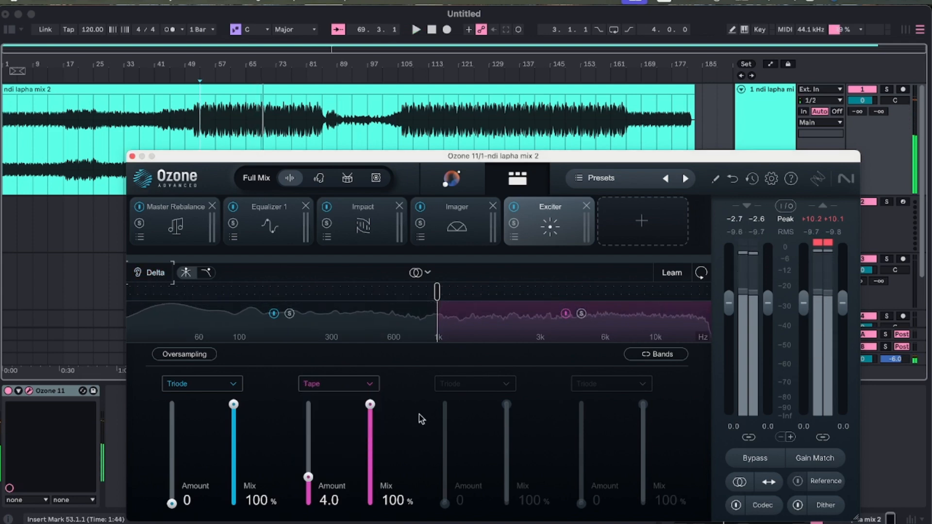
key(space)
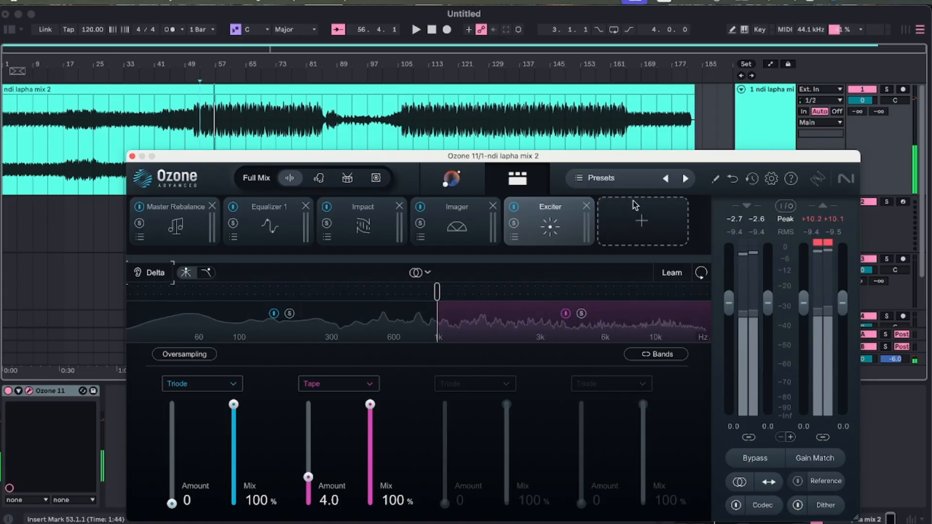
Add a Clarity module, place it before the Exciter and set its lower frequency limit to 1.01 kHz.
click(633, 201)
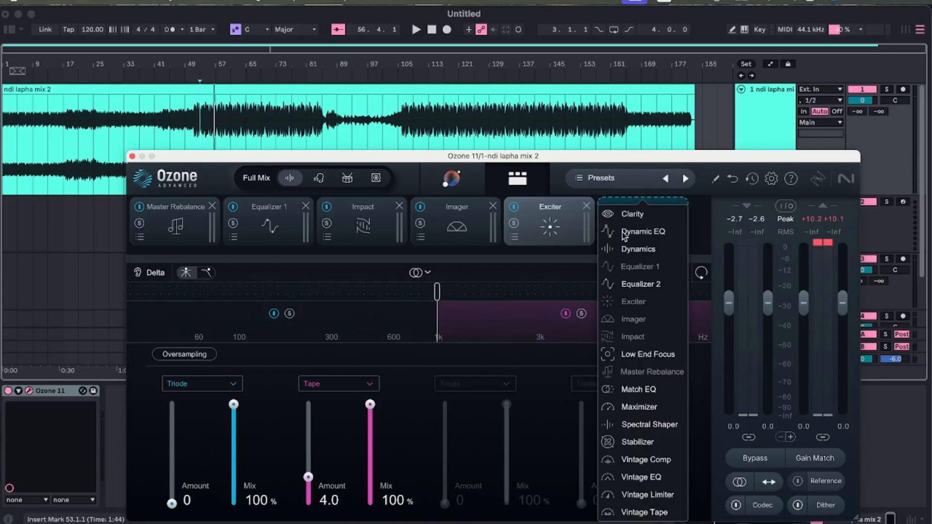
click(632, 215)
drag(578, 227, 477, 254)
drag(394, 306, 487, 319)
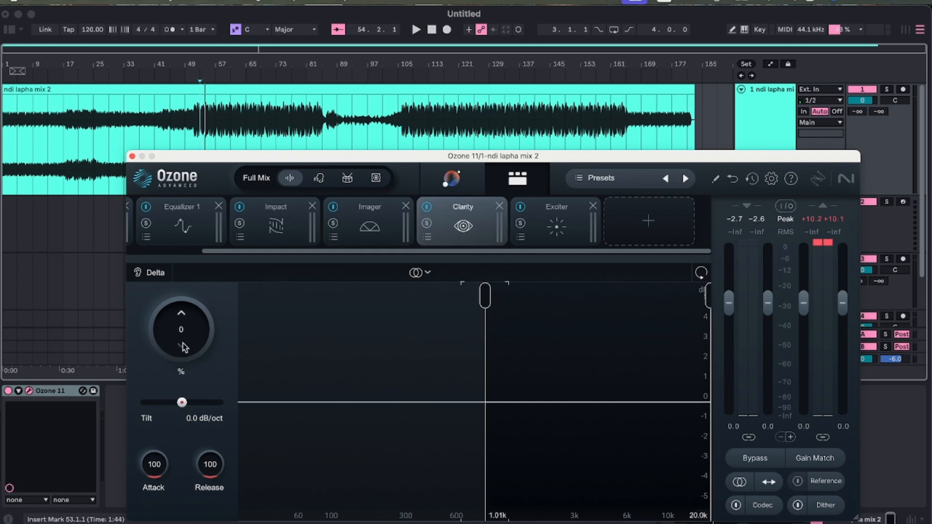
Set Clarity's Amount to 20 during playback and try the Tilt, leaving it at 0.0 dB/oct.
key(space)
mouse_move(182, 311)
mouse_down()
mouse_move(184, 363)
mouse_move(177, 352)
mouse_move(176, 373)
mouse_move(169, 330)
mouse_move(179, 327)
mouse_up()
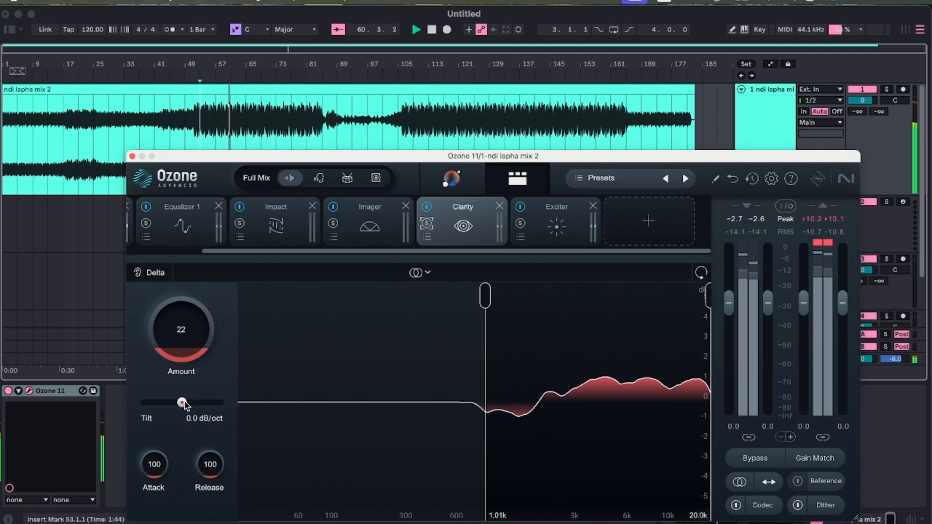
mouse_move(183, 402)
mouse_down()
mouse_move(147, 408)
mouse_move(220, 412)
mouse_move(186, 411)
mouse_up()
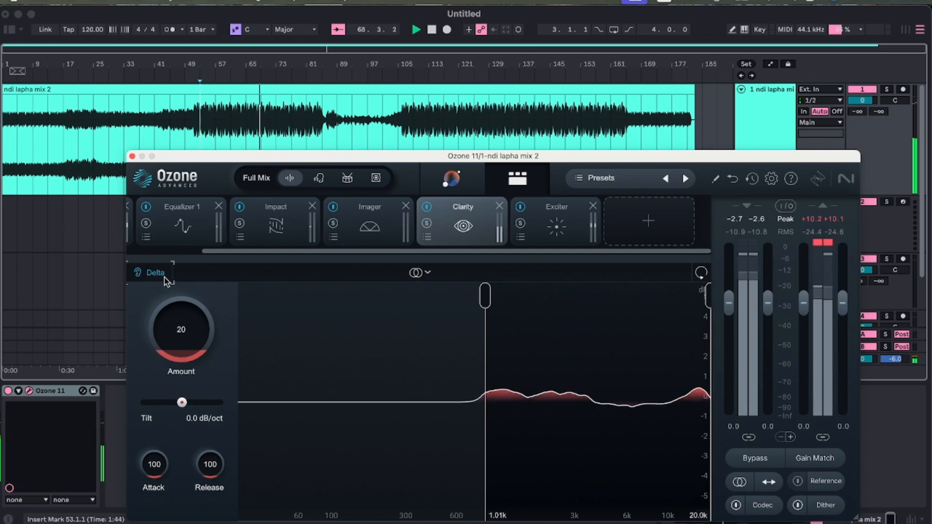
Set Clarity's Tilt to -1.1 dB/oct while listening through Delta, turn Delta off and stop playback.
drag(182, 403, 164, 404)
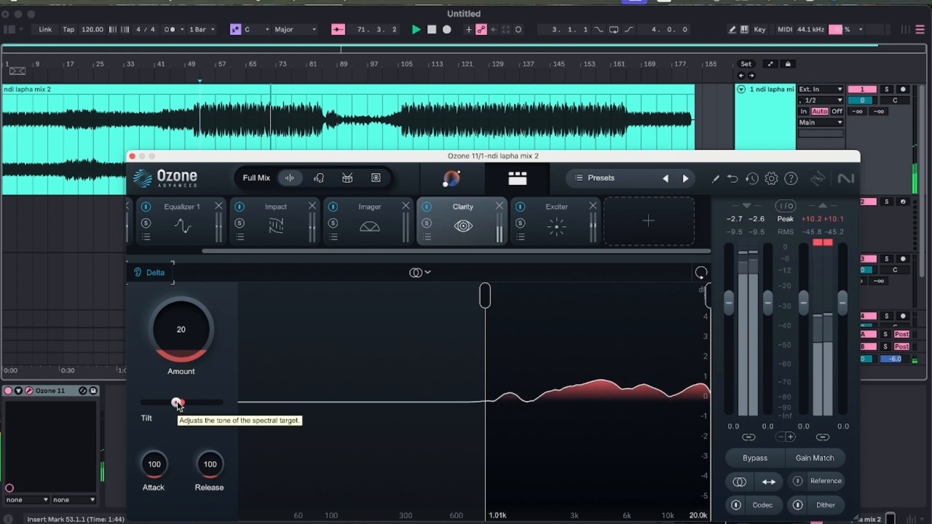
click(179, 403)
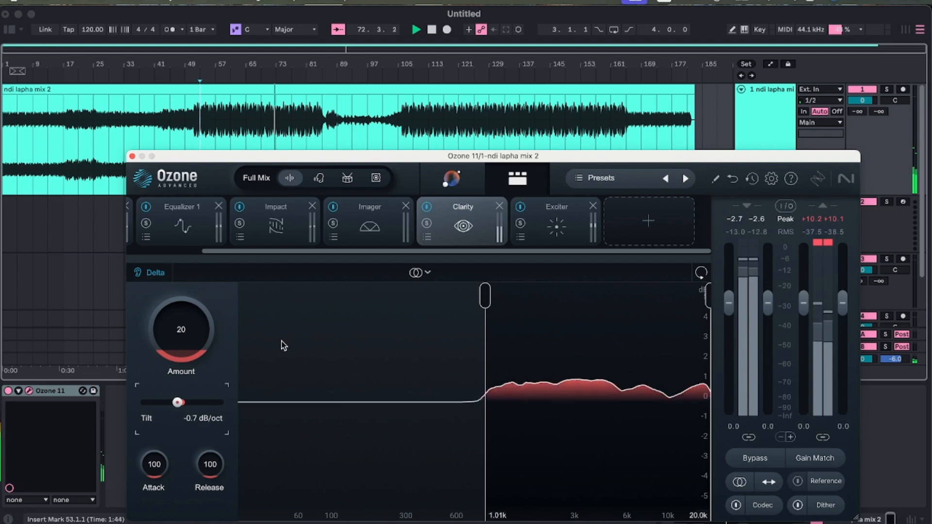
click(174, 404)
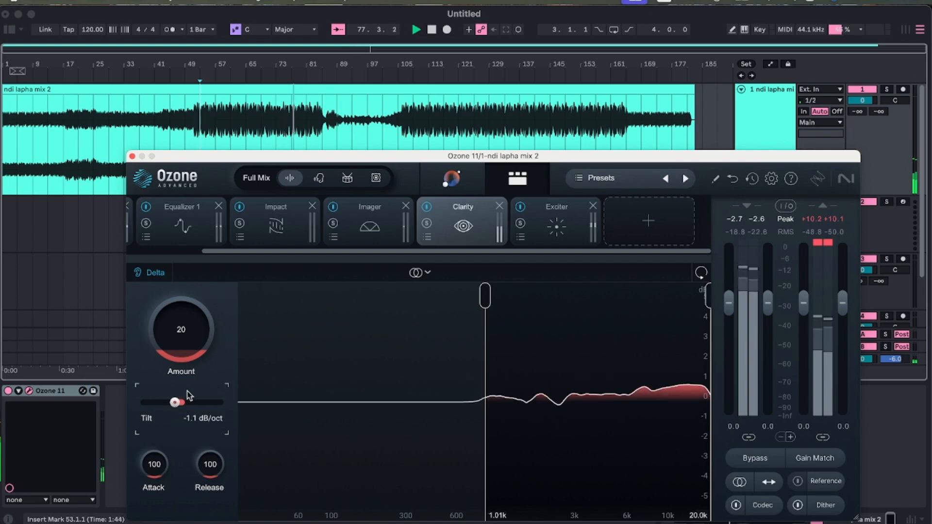
click(152, 280)
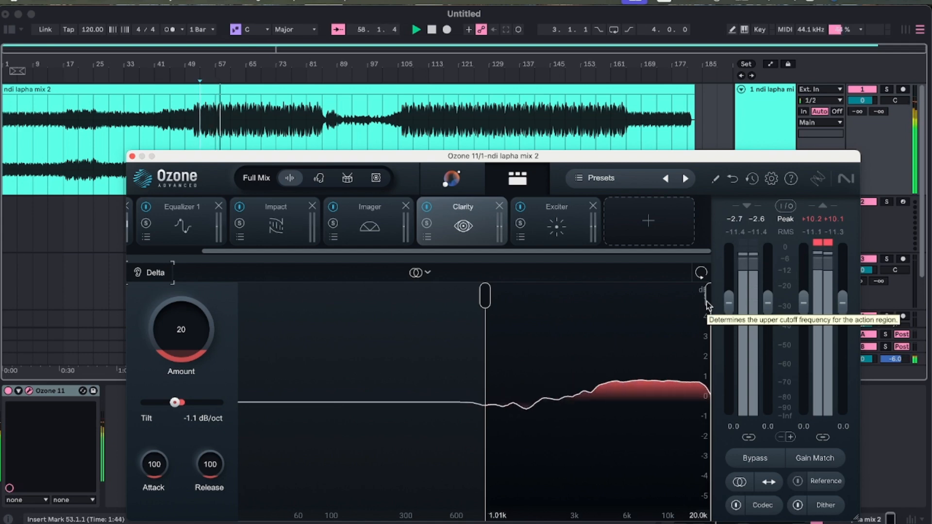
click(436, 29)
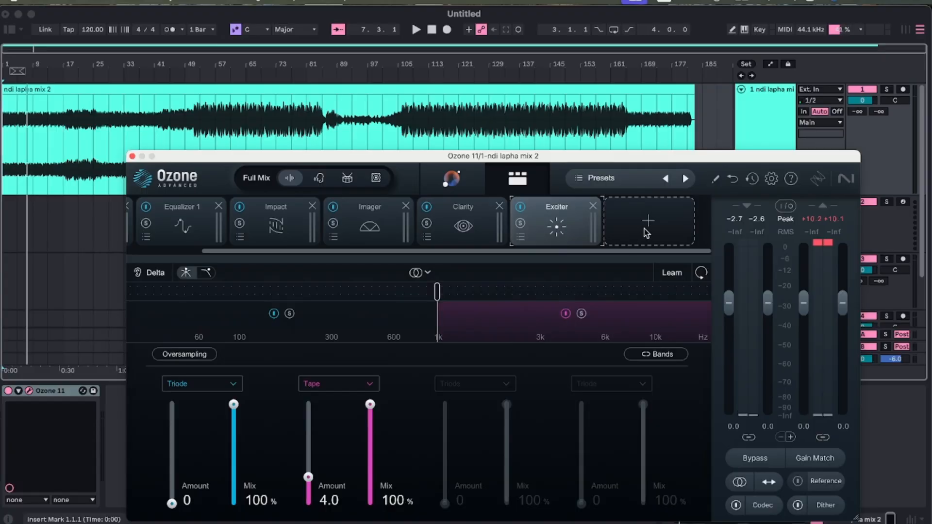
Add a Dynamic EQ module after the Exciter and create a bell band at about 114 Hz with 1.4 dB gain.
click(647, 233)
click(645, 229)
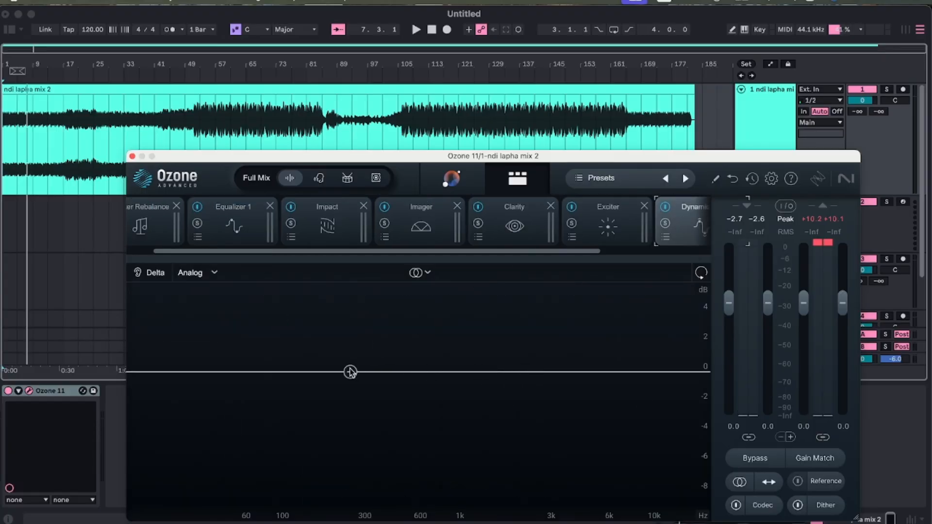
click(305, 372)
drag(302, 373, 270, 352)
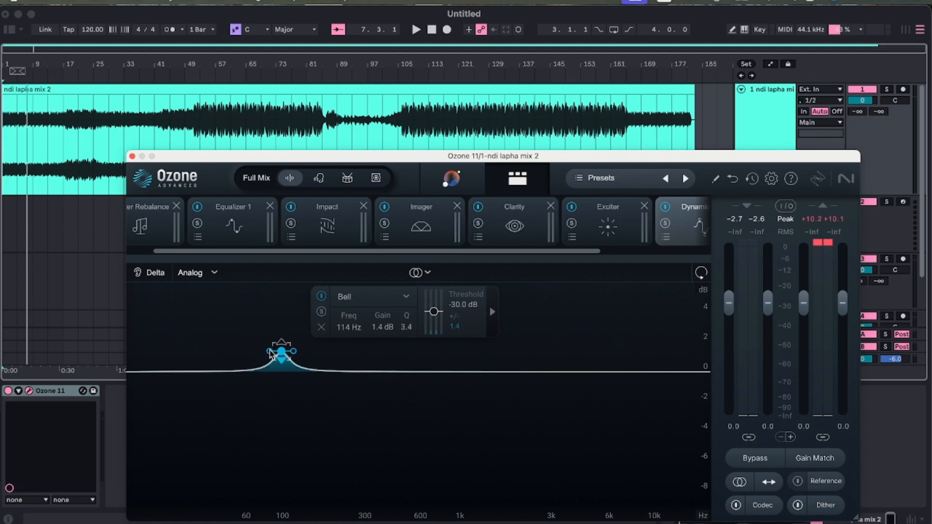
Add a Maximizer module at the end of the chain, after the Dynamic EQ.
scroll(675, 206, right, 3)
click(678, 209)
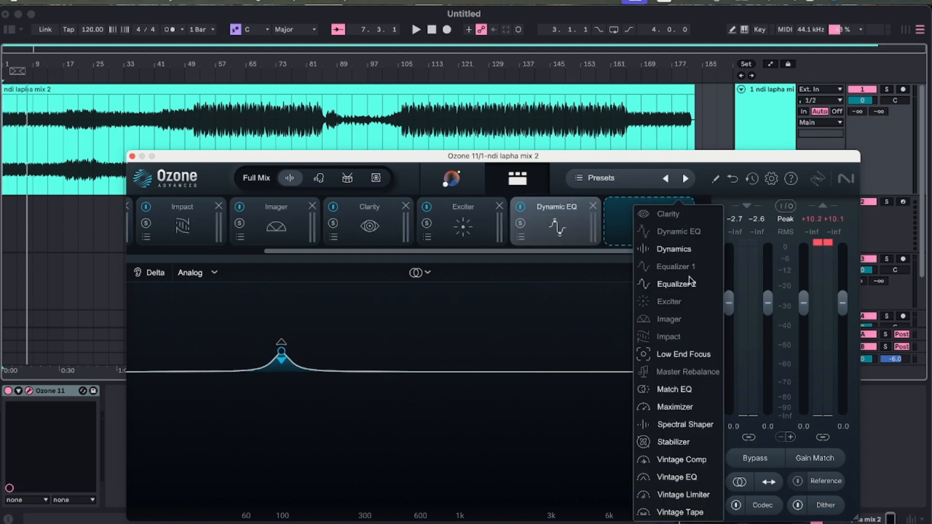
click(682, 407)
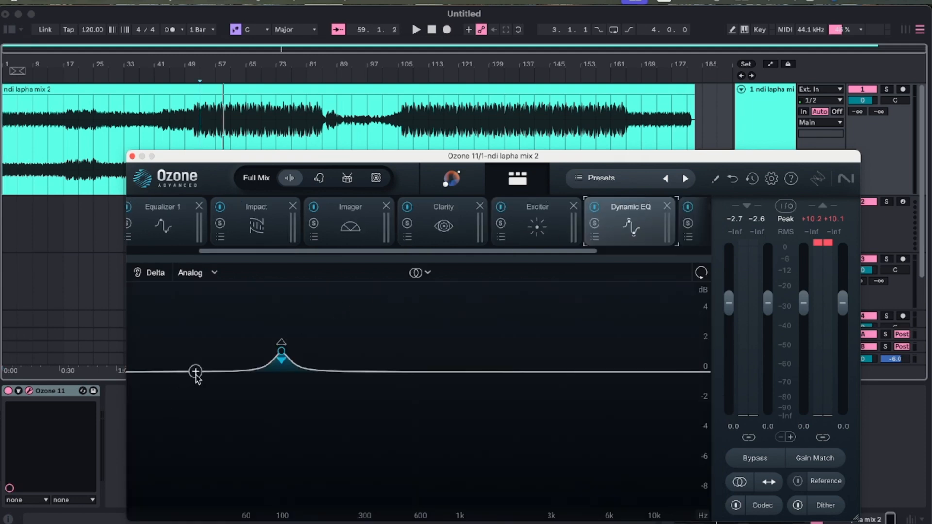
Add a second Dynamic EQ band in the sub-bass, change its shape to Bell and place it at about 32 Hz with -0.9 dB gain.
click(196, 373)
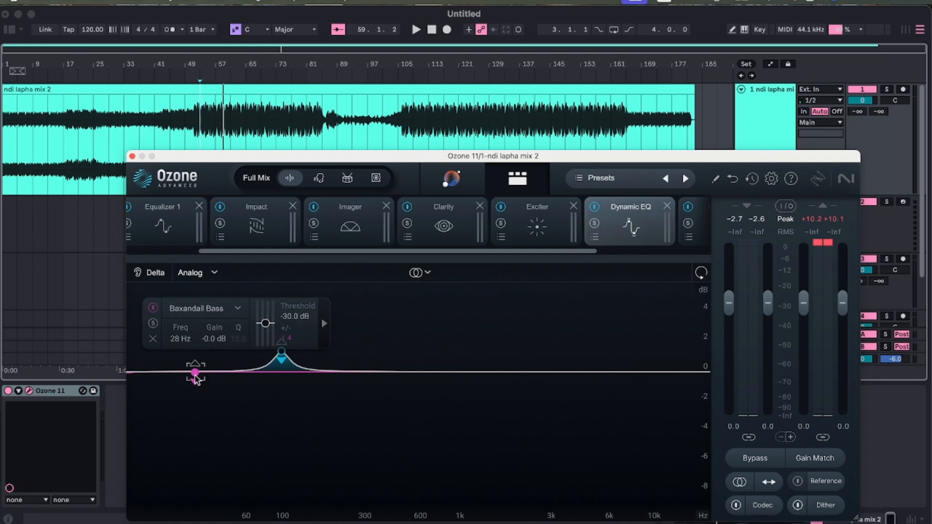
click(237, 310)
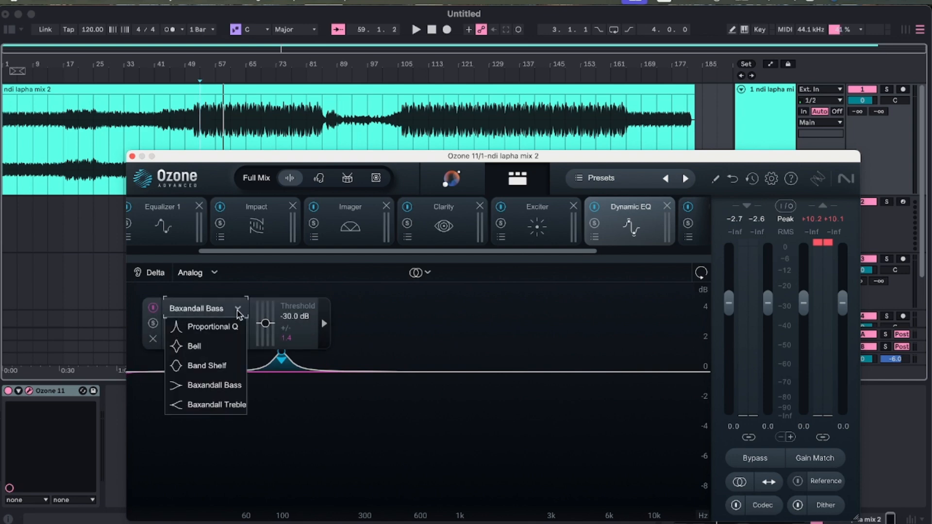
click(214, 345)
drag(198, 386, 204, 394)
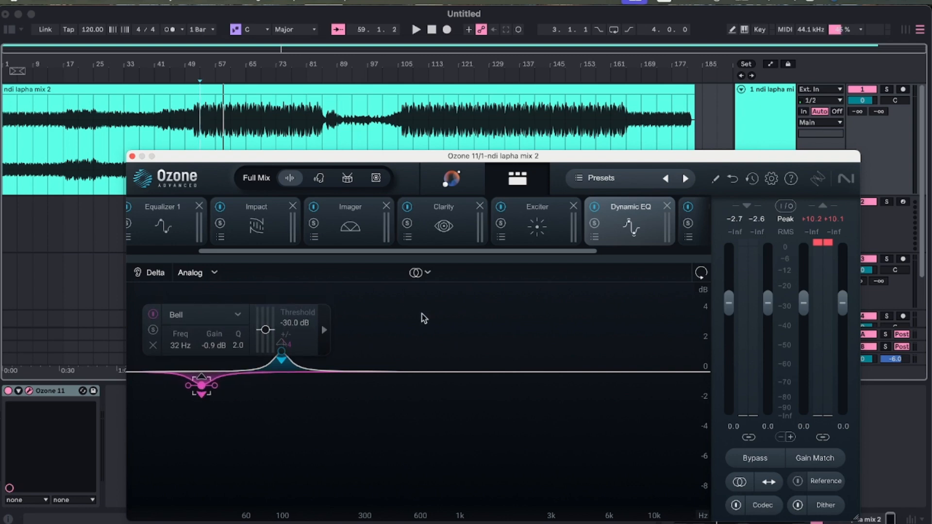
click(457, 332)
Open the Maximizer module's settings.
scroll(611, 234, right, 3)
click(611, 228)
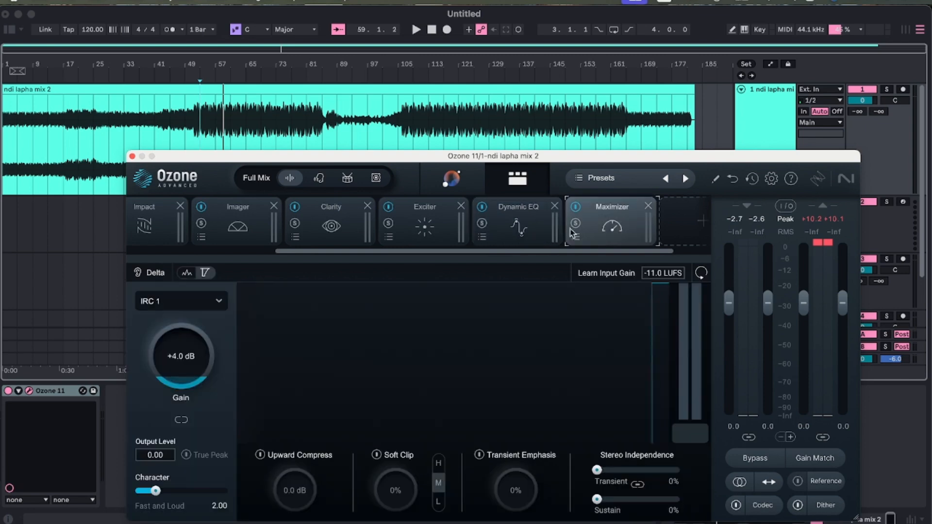